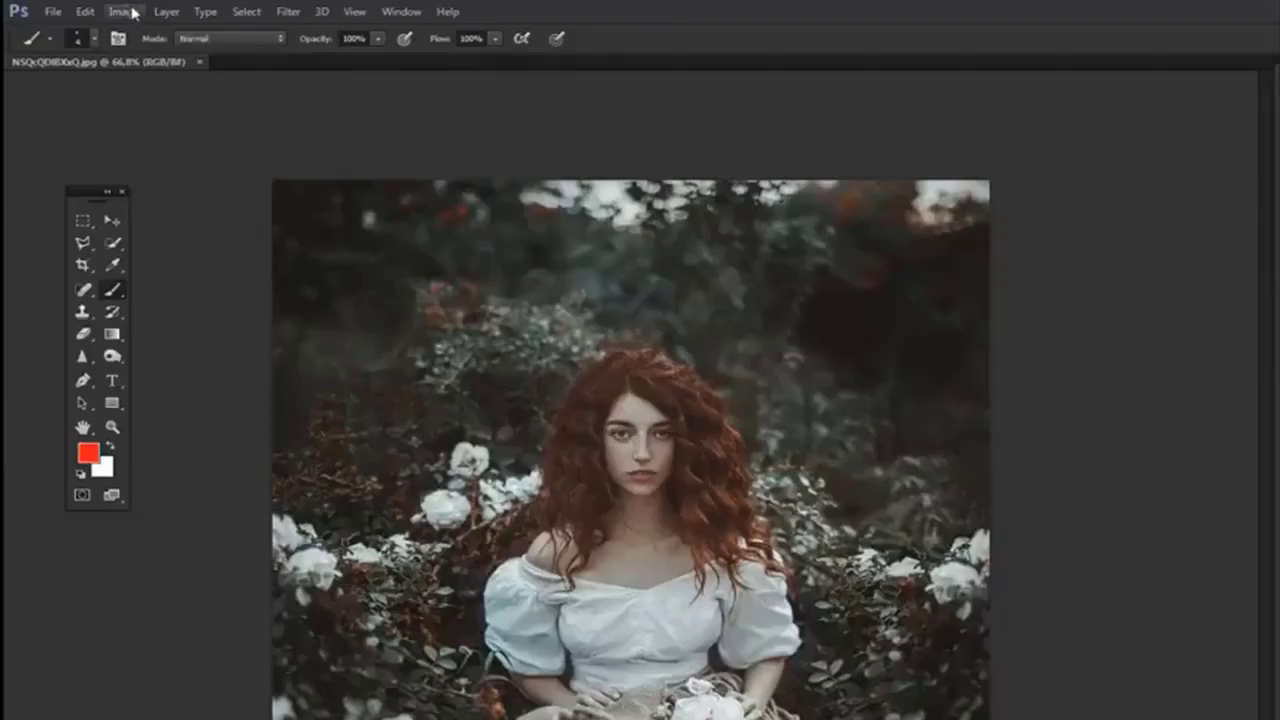
After previewing the Image and Filter menus, open Keyboard Shortcuts and Menus on the Menus tab with Application Menus
click(122, 12)
mouse_move(135, 31)
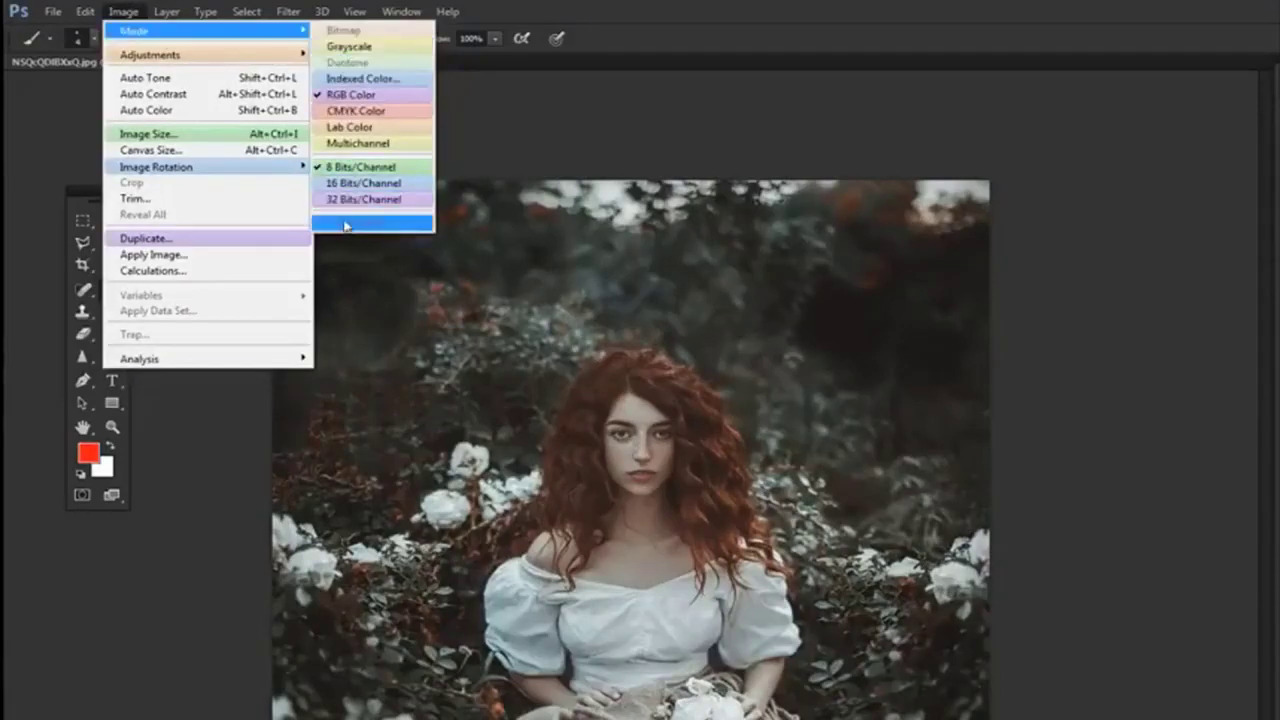
click(281, 12)
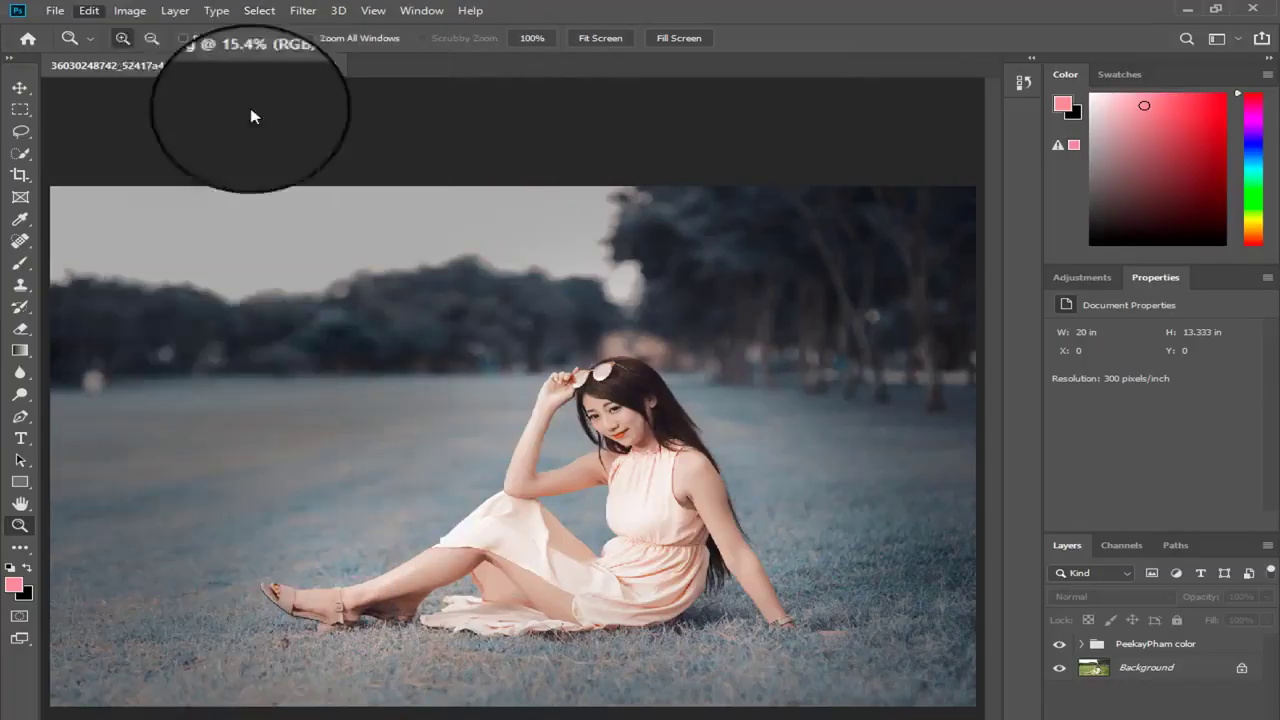
click(89, 11)
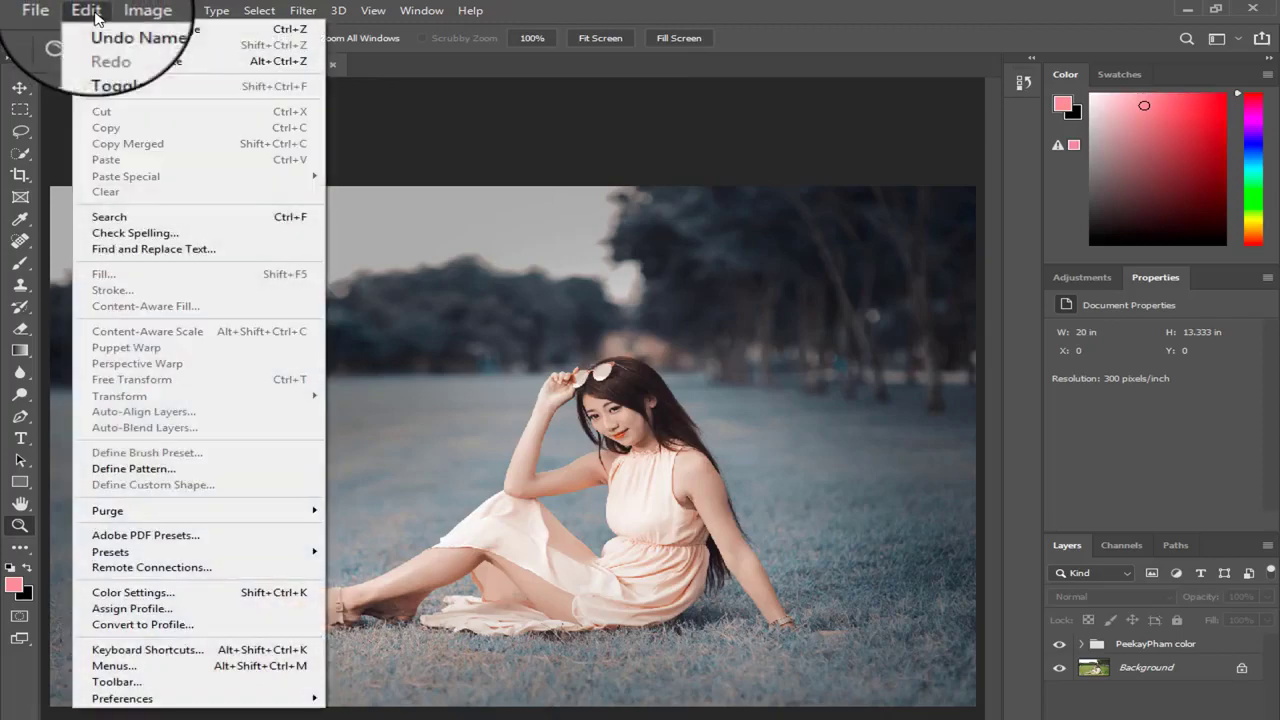
click(217, 657)
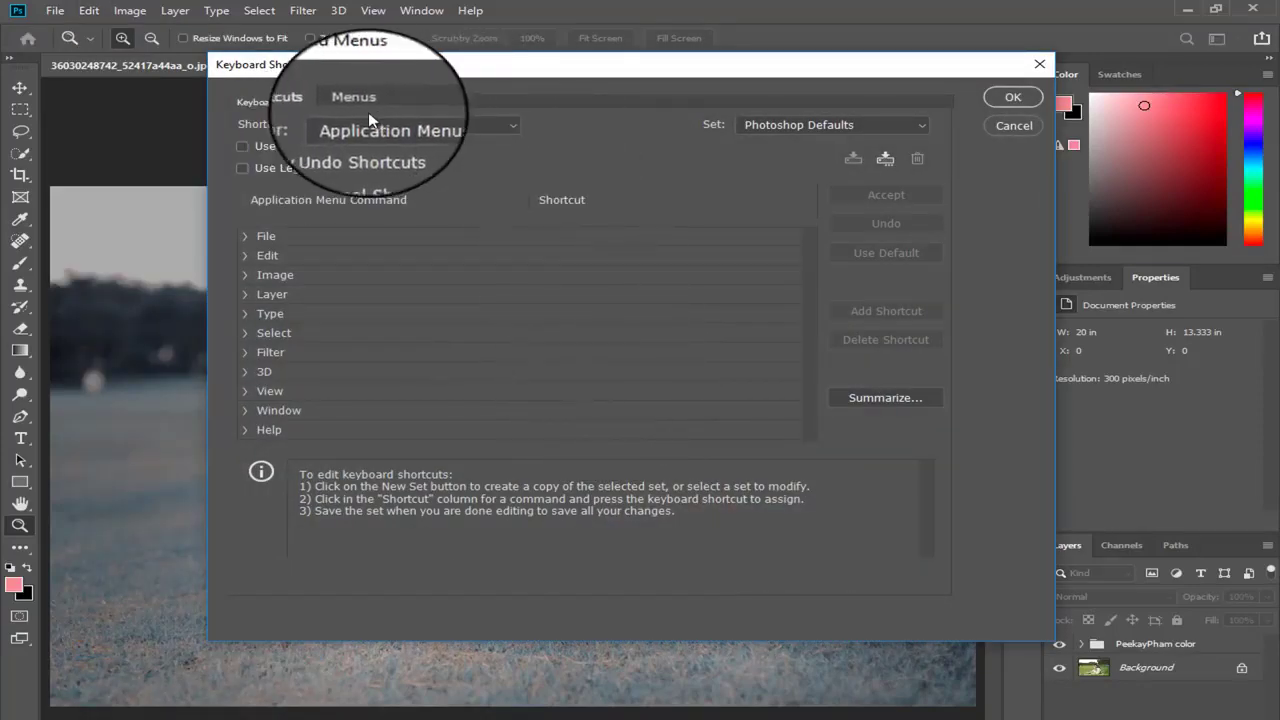
click(365, 100)
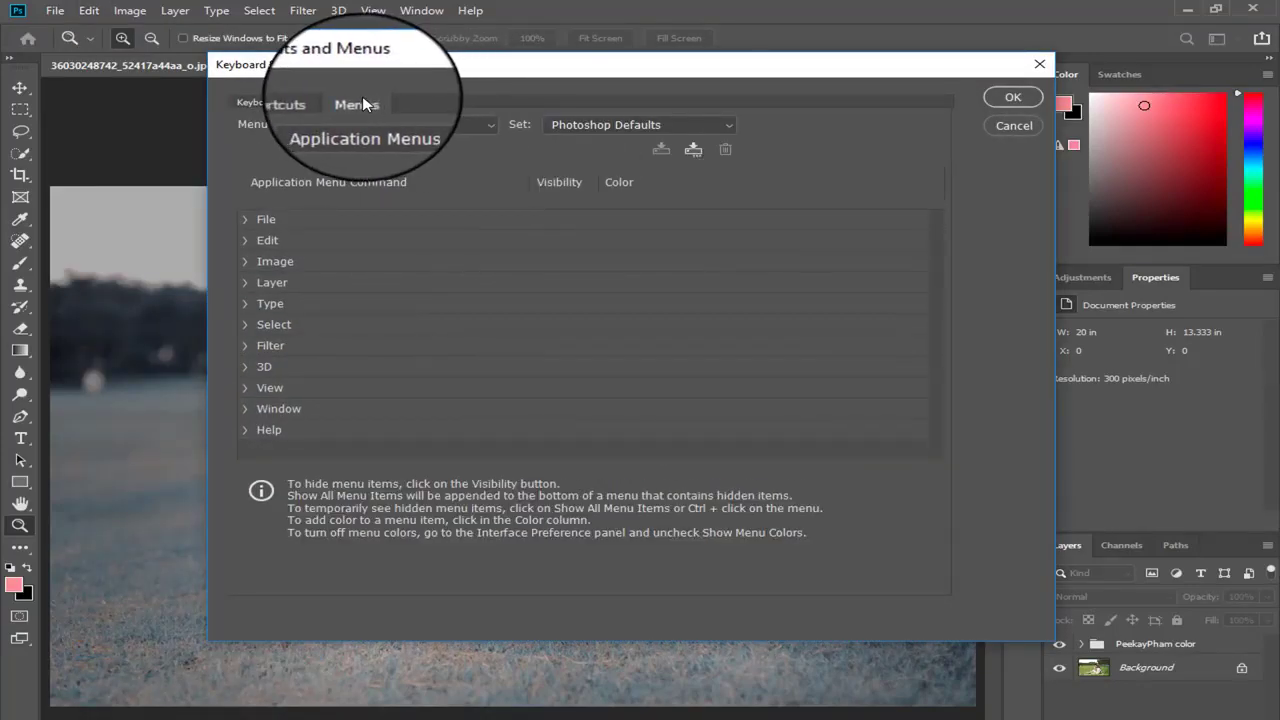
click(475, 128)
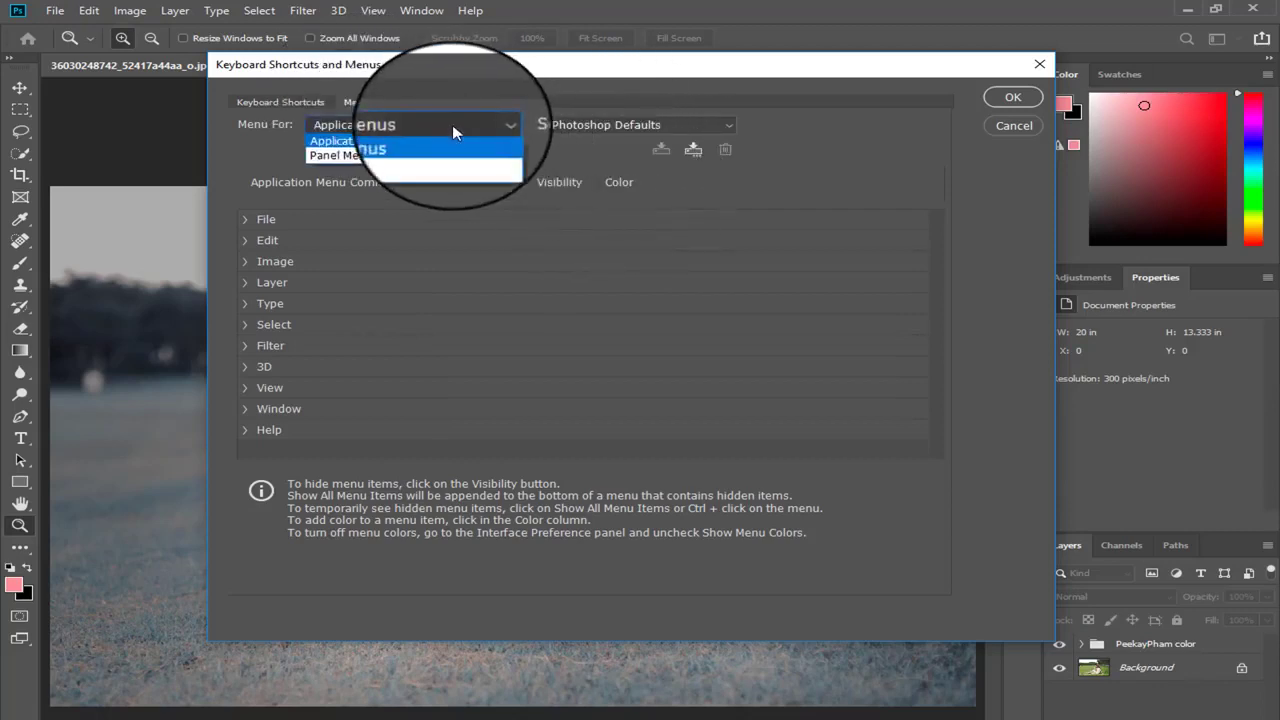
click(393, 139)
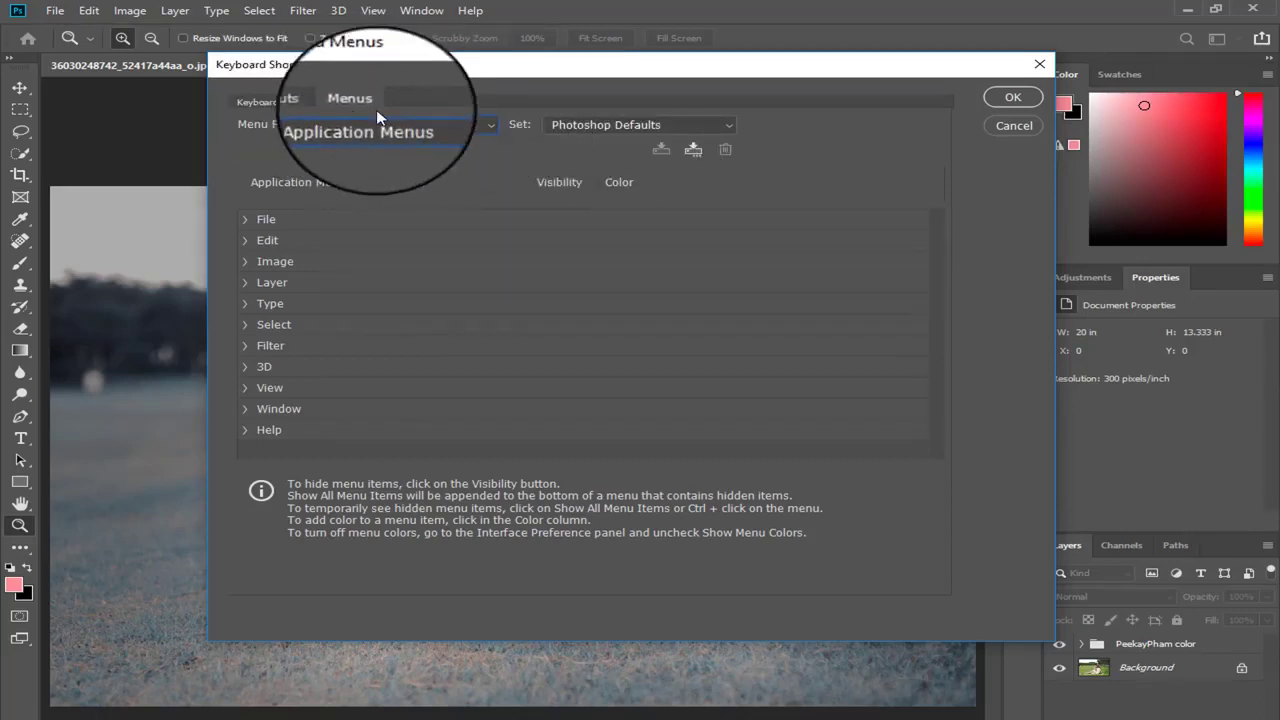
click(307, 100)
click(365, 104)
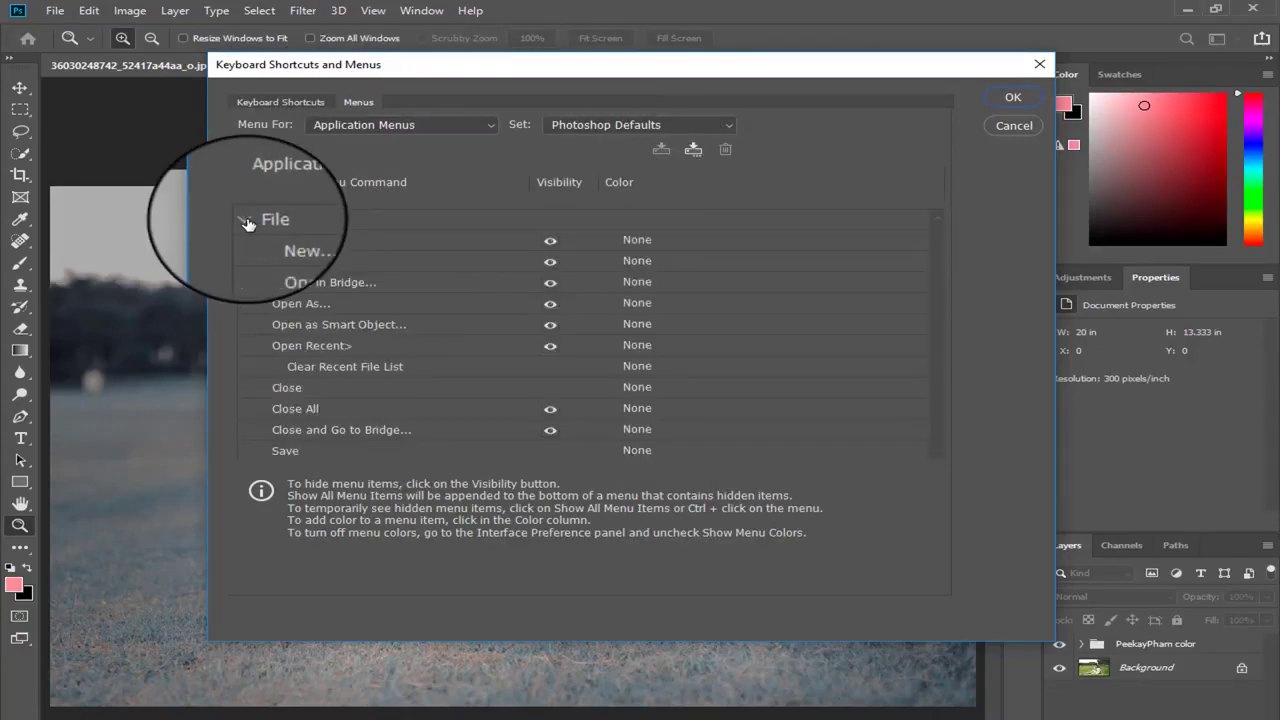
Colour New red, Open orange, Browse in Bridge yellow, Open As blue, Open as Smart Object green
click(631, 243)
click(641, 289)
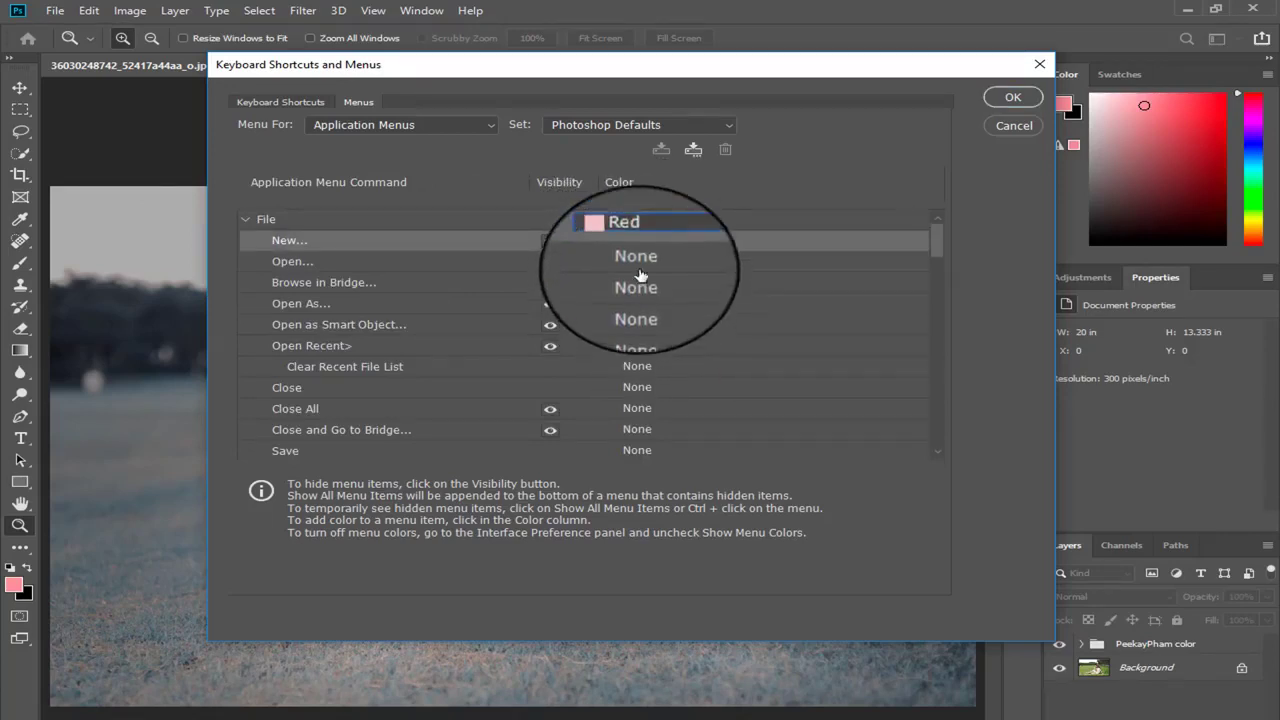
click(645, 262)
click(645, 323)
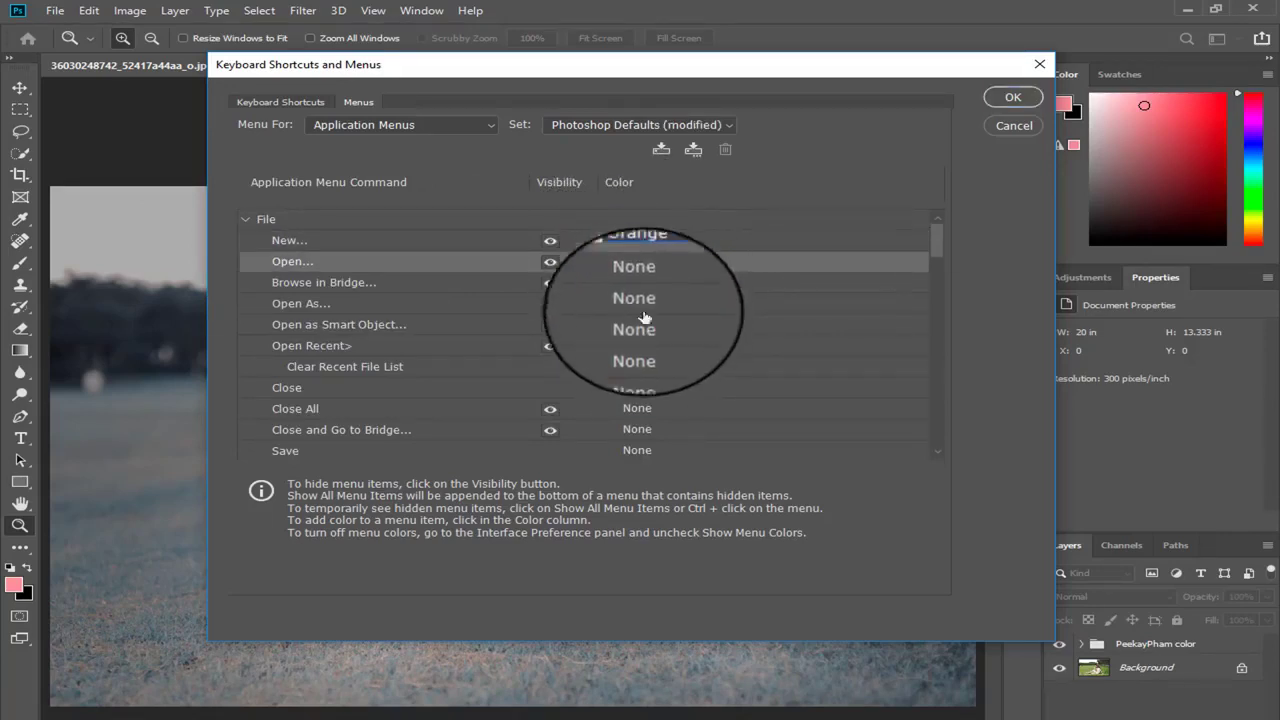
click(641, 284)
click(649, 357)
click(645, 305)
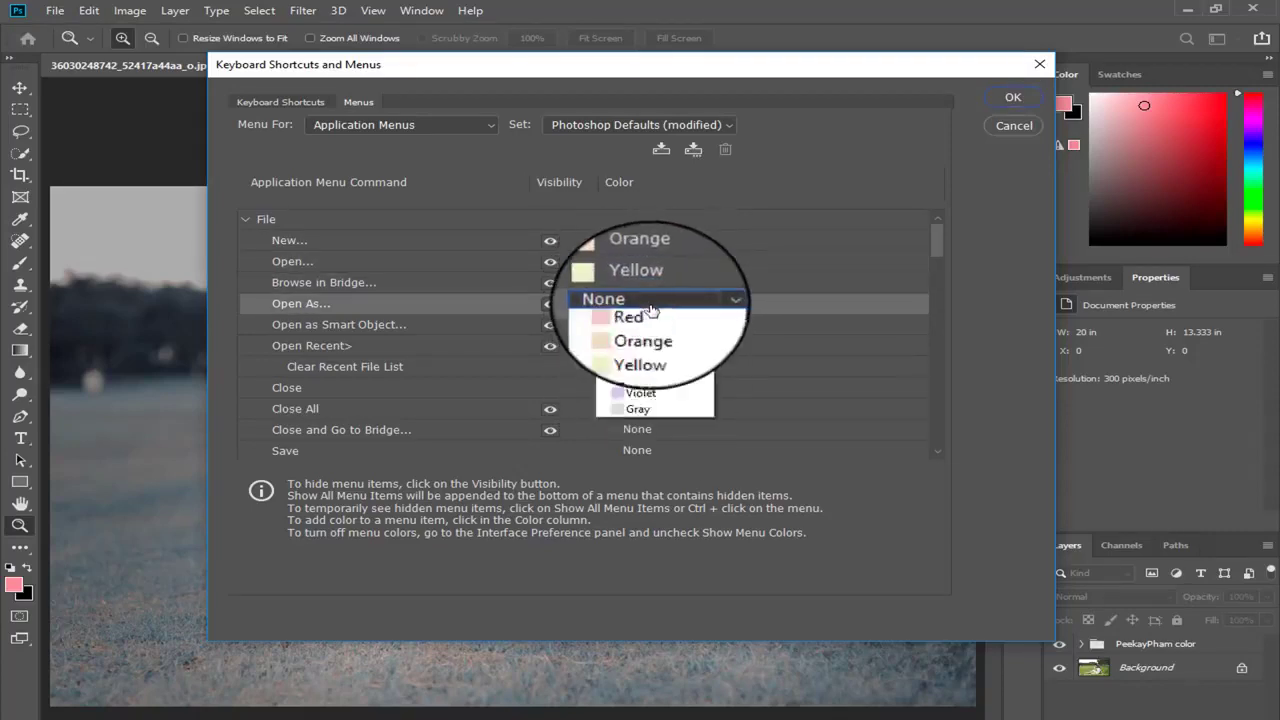
click(640, 418)
click(630, 325)
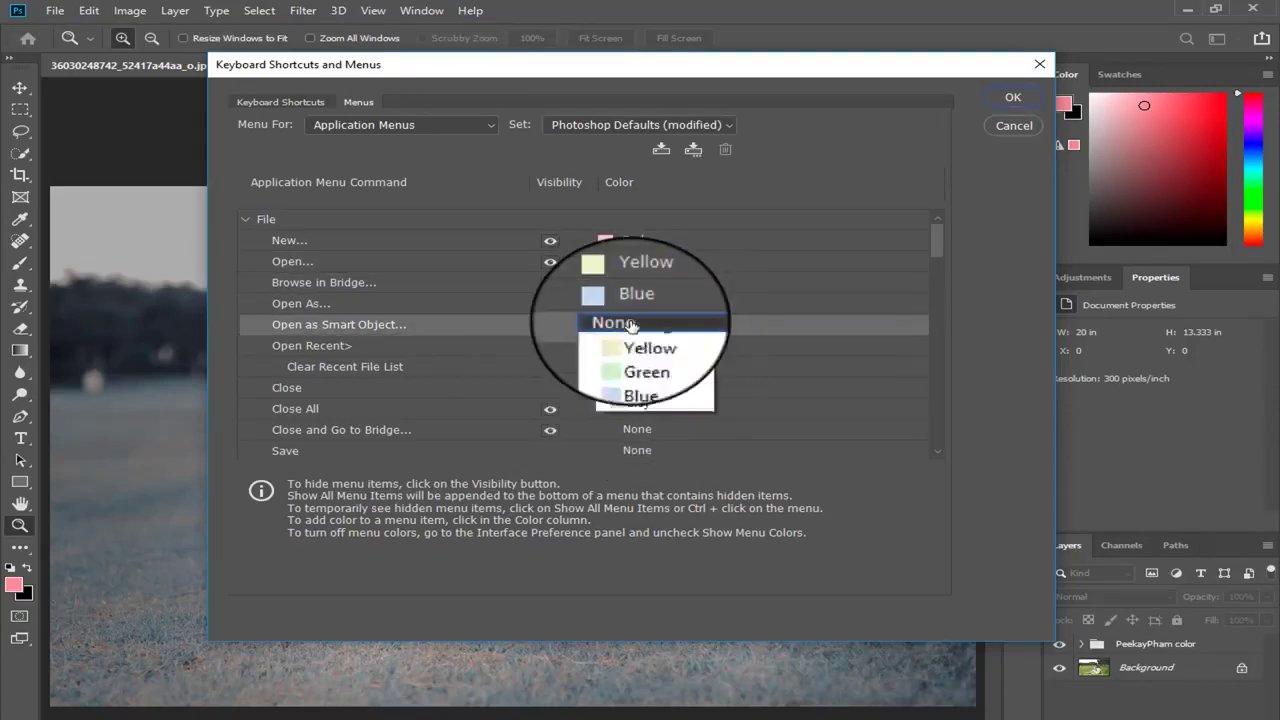
click(640, 419)
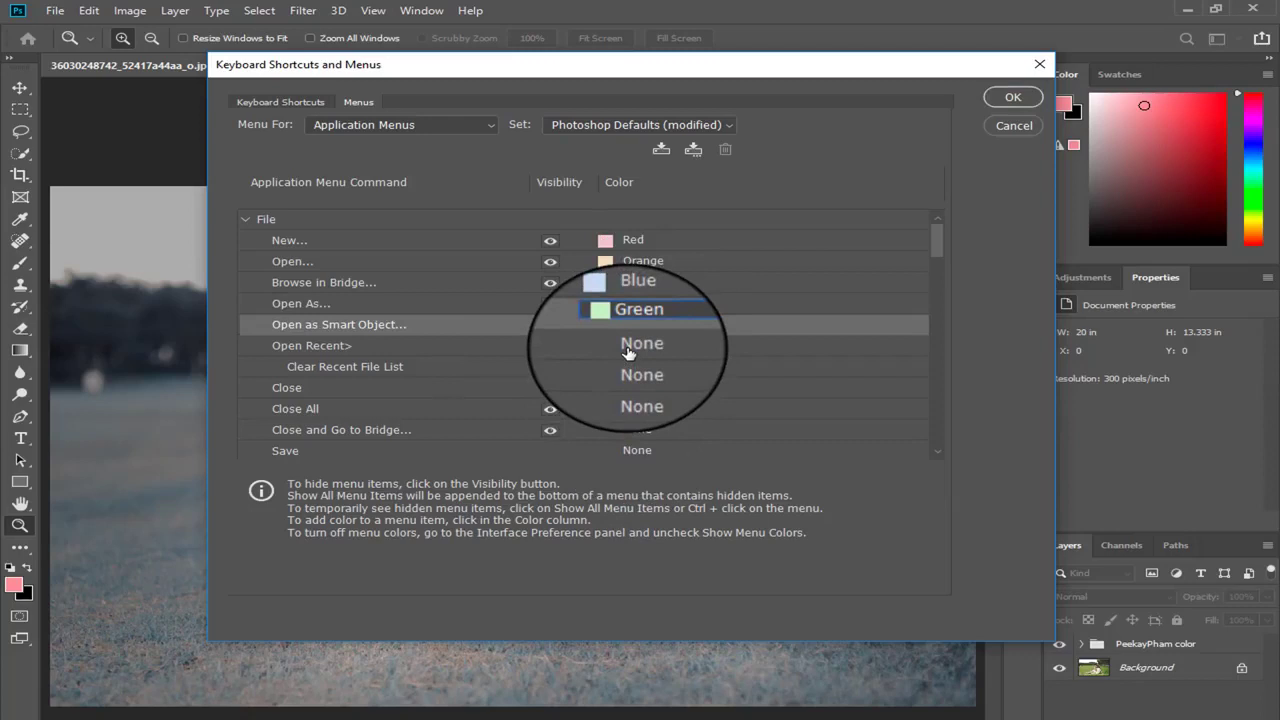
Leave Open Recent uncoloured and collapse the File group
click(628, 352)
click(622, 428)
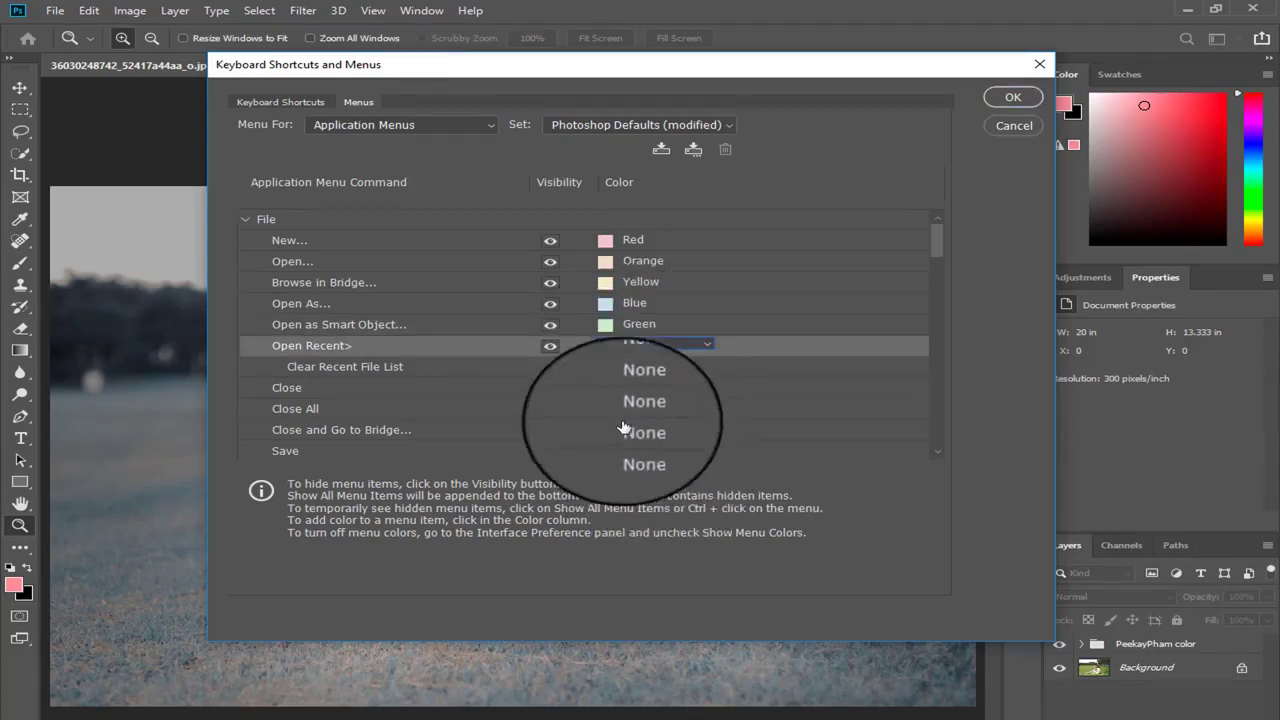
click(622, 428)
click(250, 219)
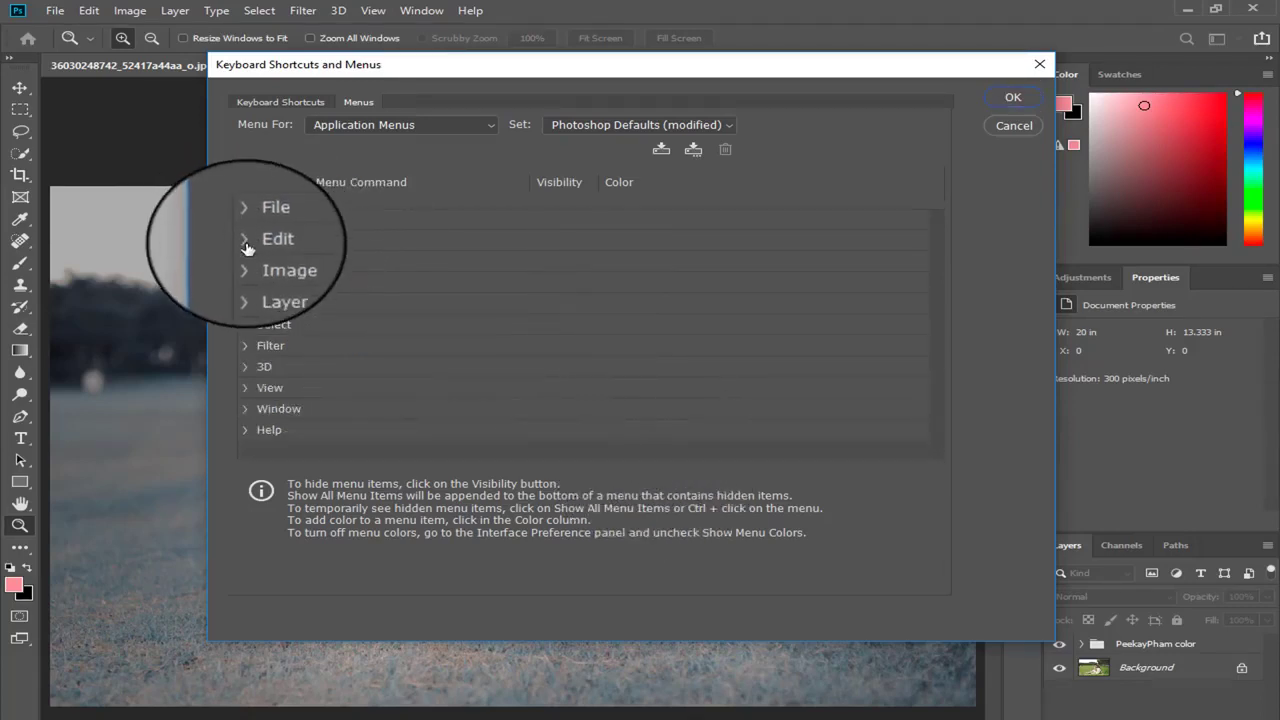
Expand Edit, colour Fade red, Cut orange and Paste yellow, then collapse Edit
click(246, 242)
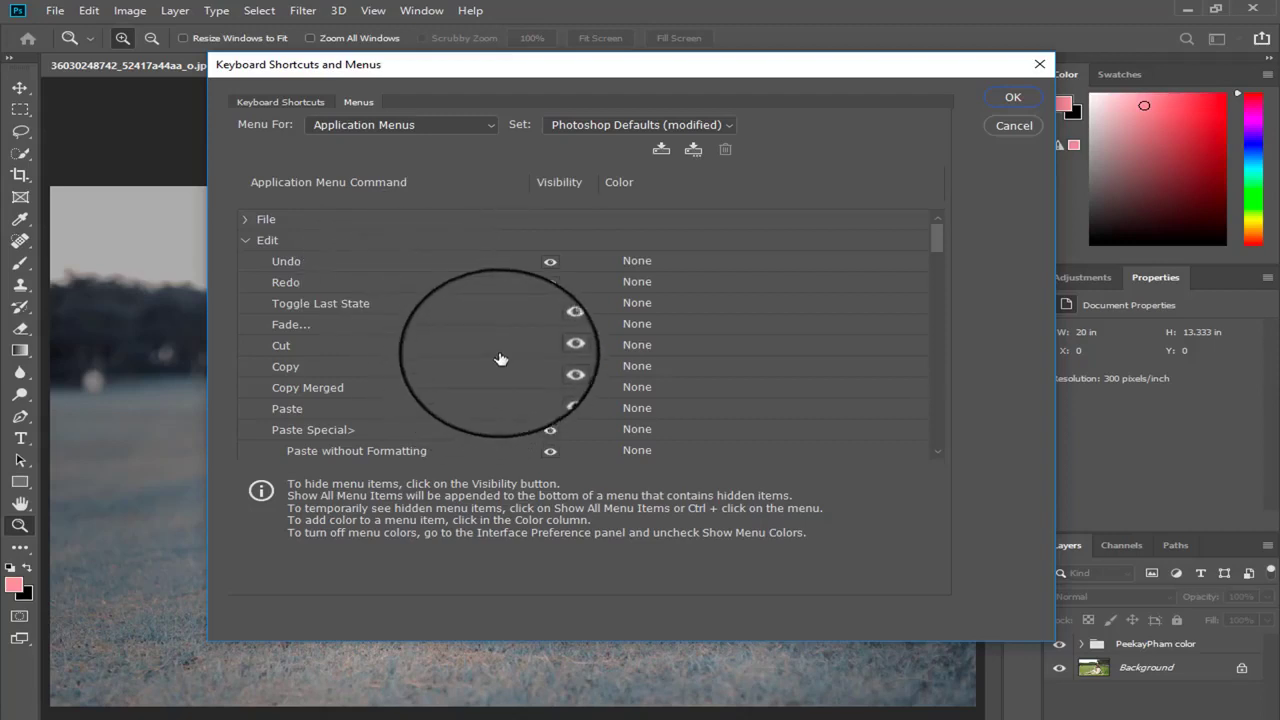
click(636, 324)
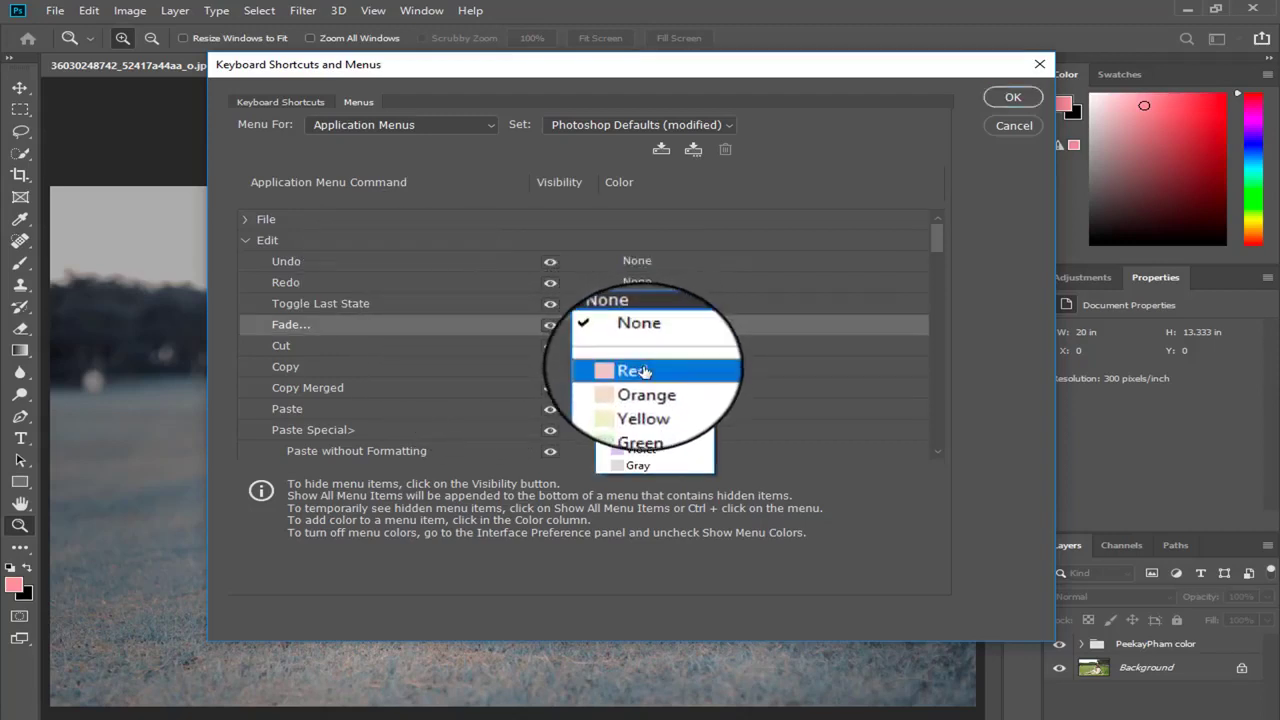
click(643, 371)
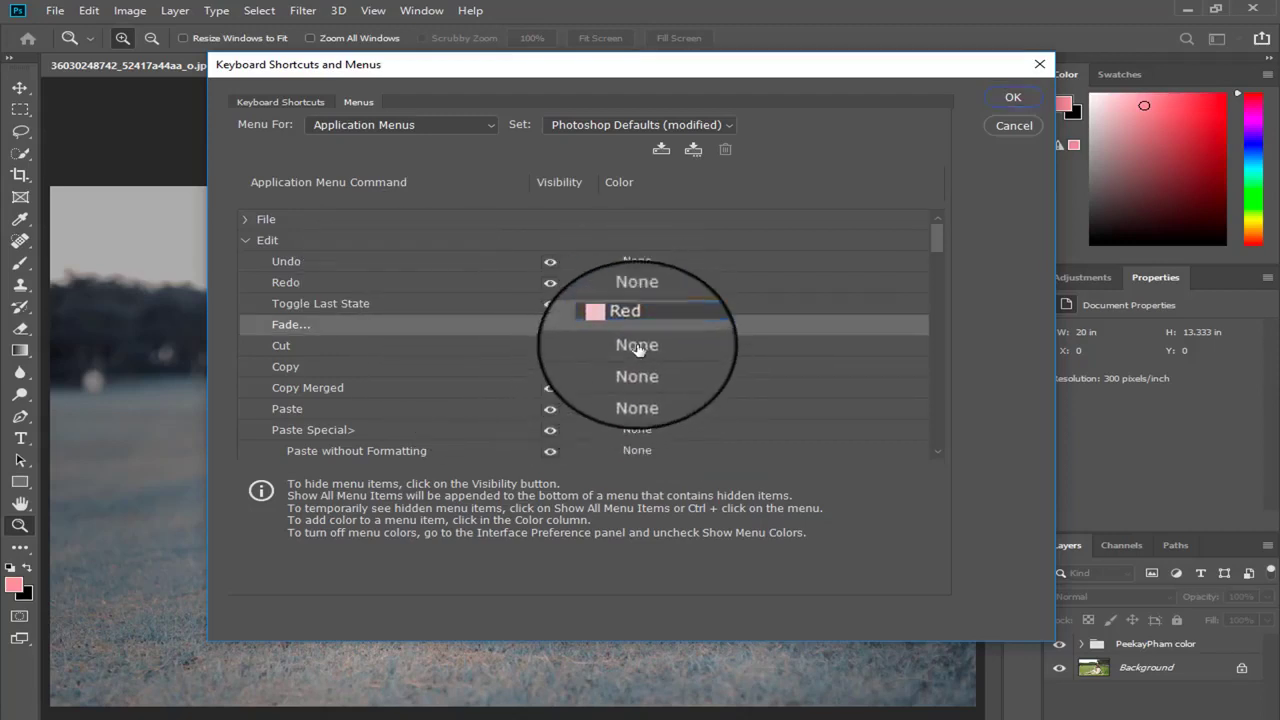
click(637, 347)
click(657, 408)
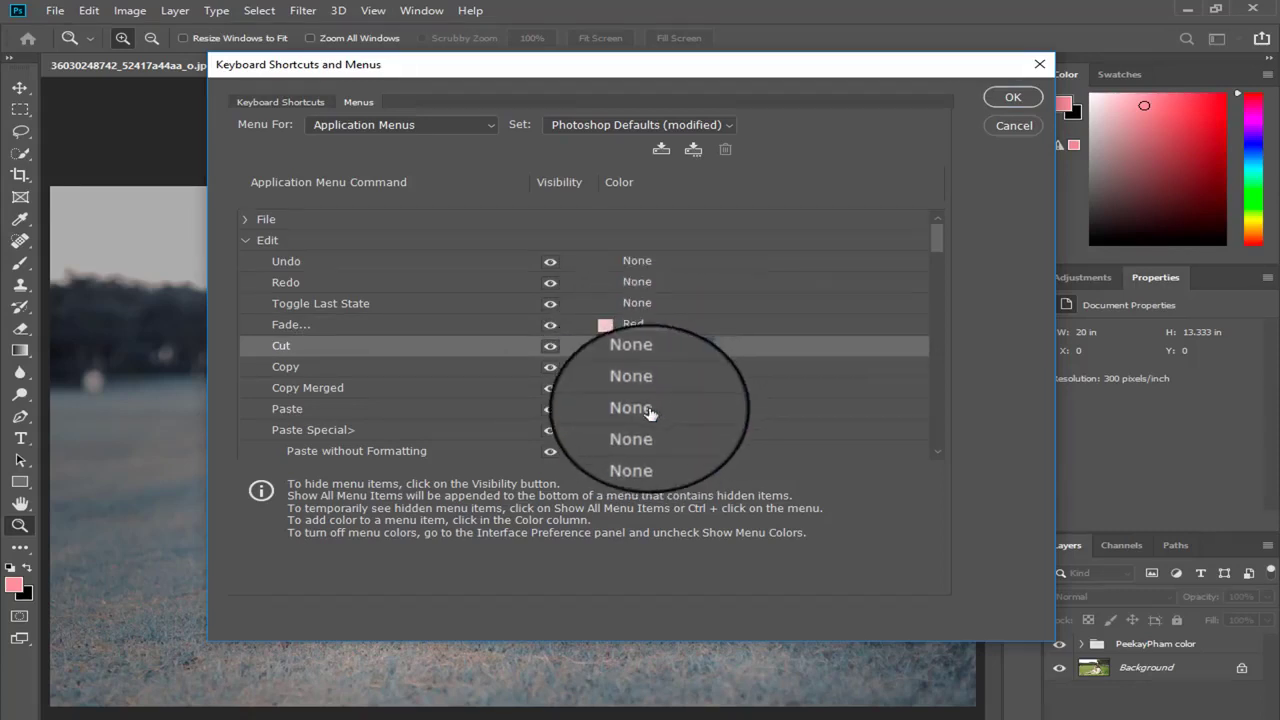
click(650, 411)
click(645, 462)
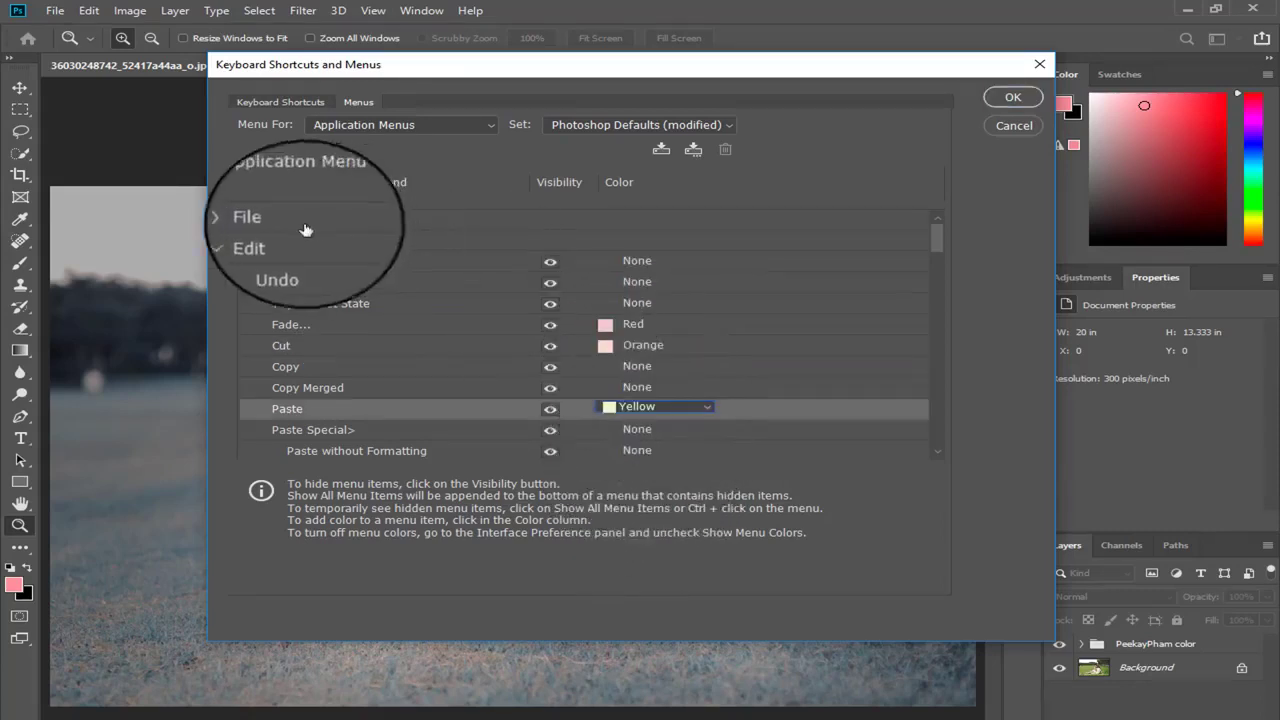
click(245, 245)
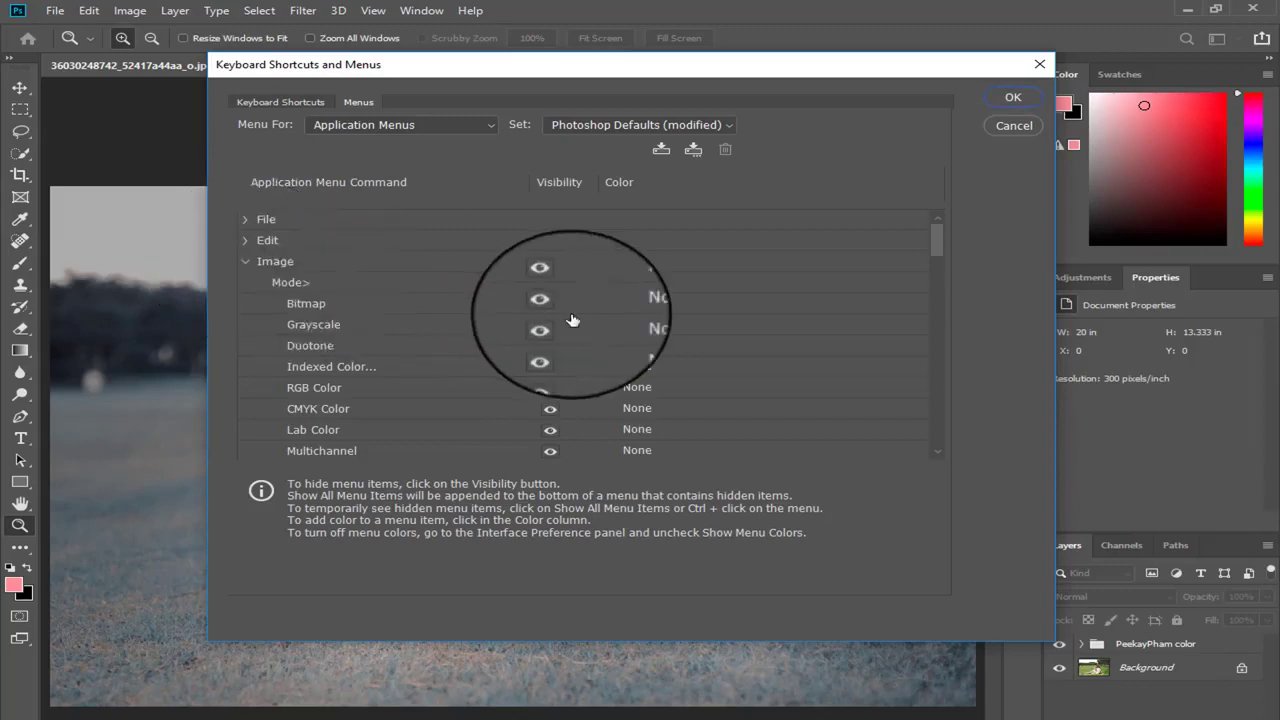
Colour the Image > Mode commands RGB Color red and CMYK Color orange
click(641, 304)
click(628, 350)
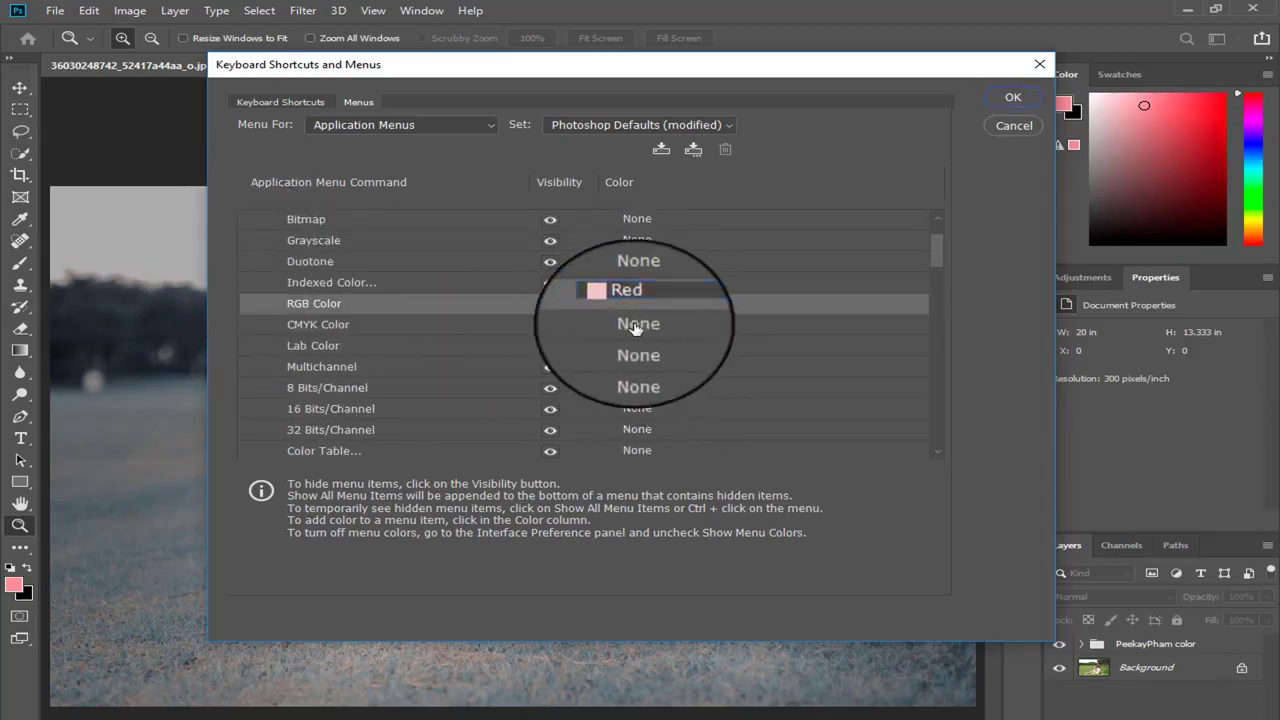
click(636, 324)
click(657, 387)
scroll(310, 215, up, 1)
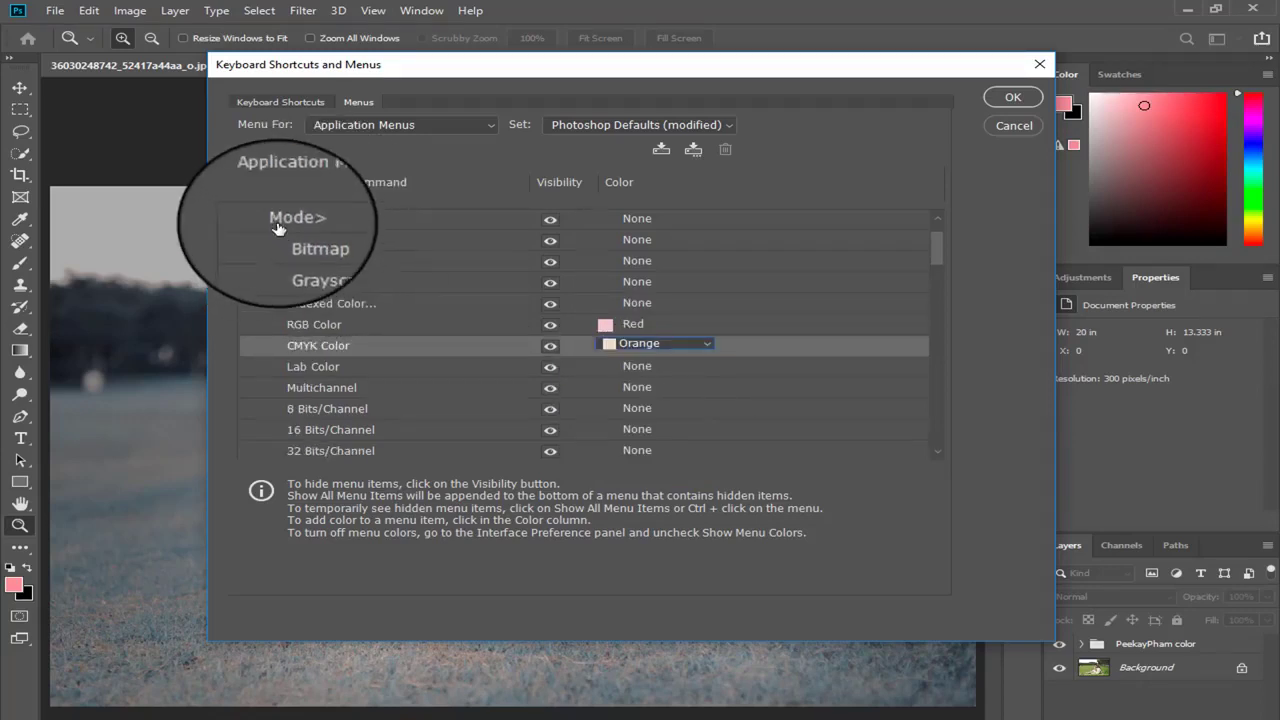
click(277, 226)
scroll(260, 240, up, 2)
Collapse Image, look through the Layer commands, and collapse Layer again
click(244, 240)
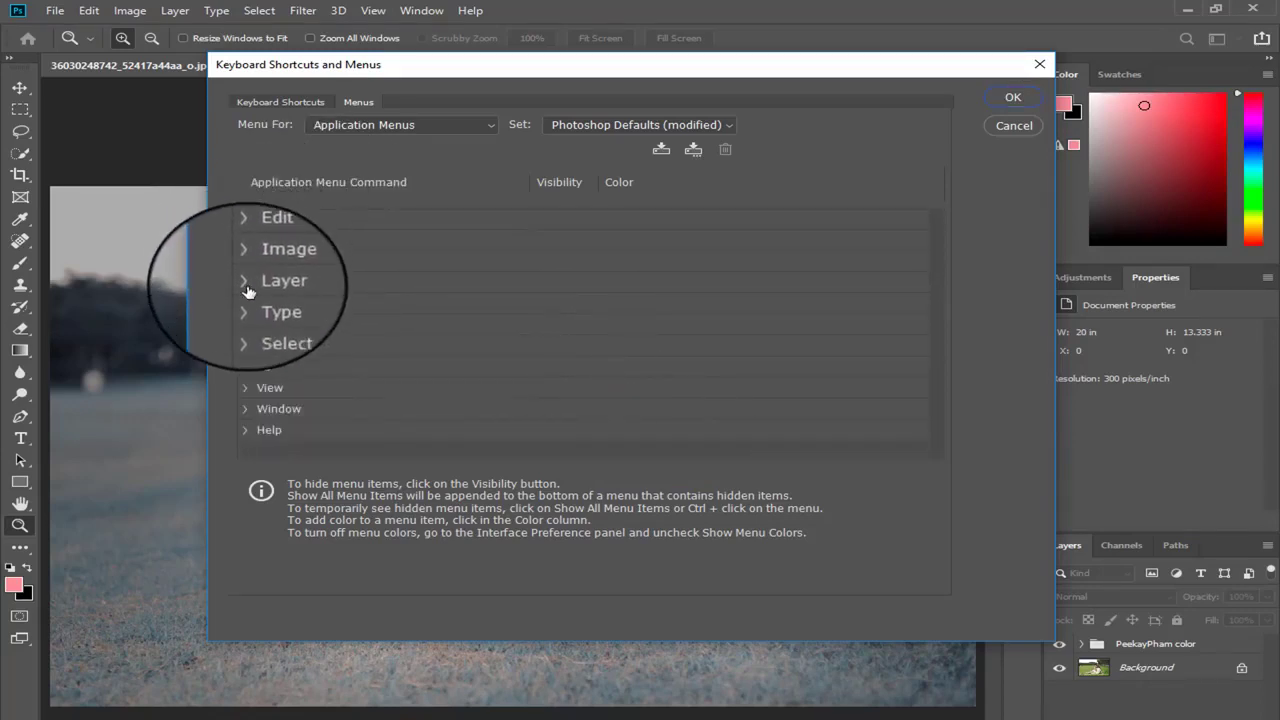
click(246, 290)
scroll(518, 394, down, 3)
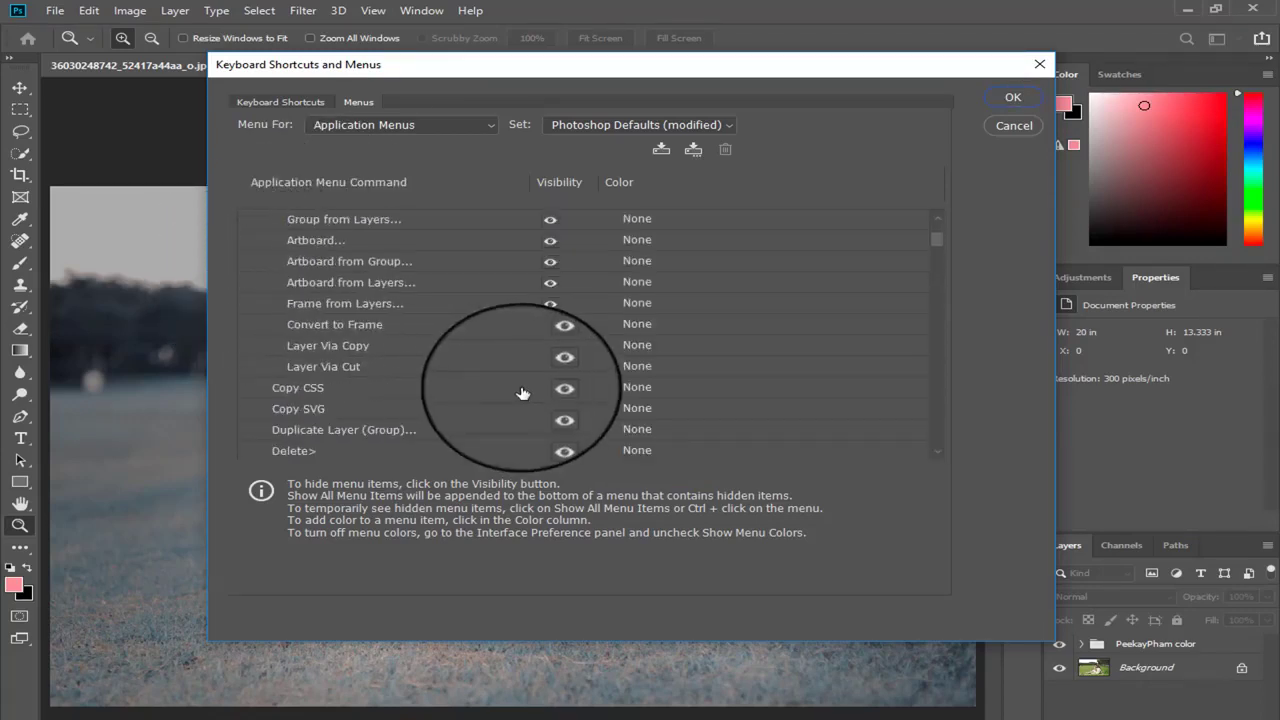
scroll(240, 265, up, 2)
click(252, 243)
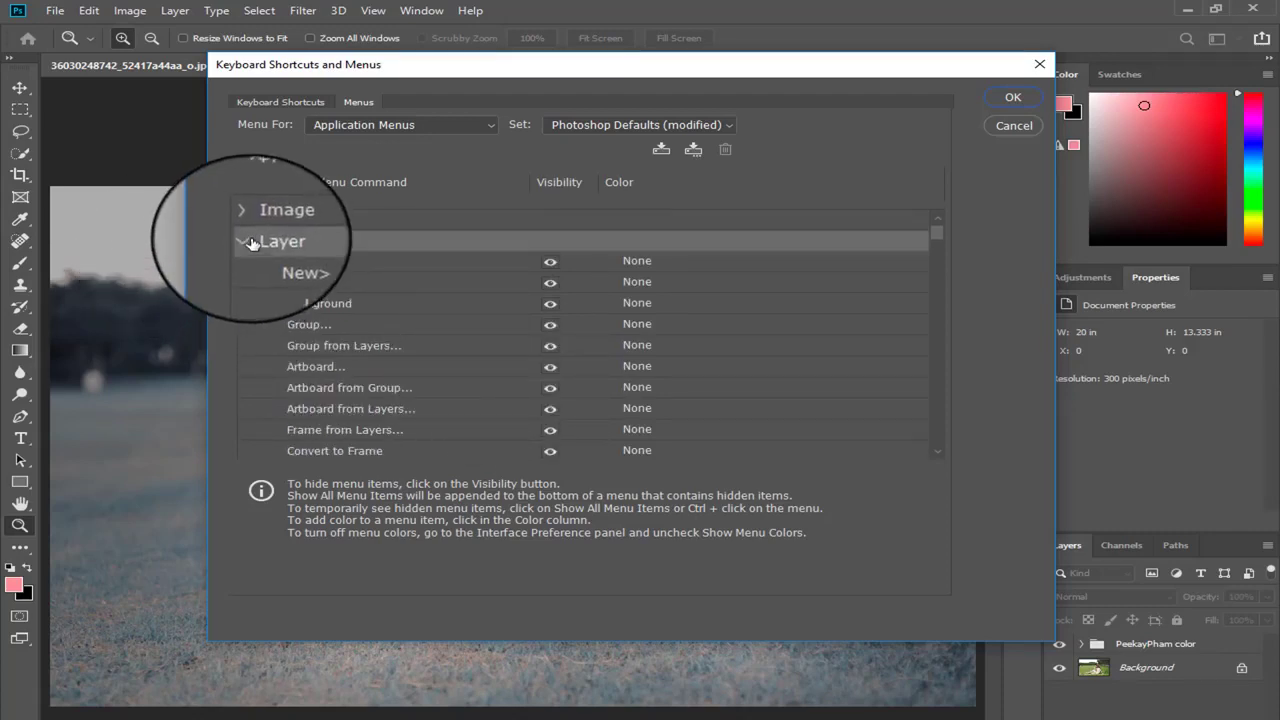
click(250, 242)
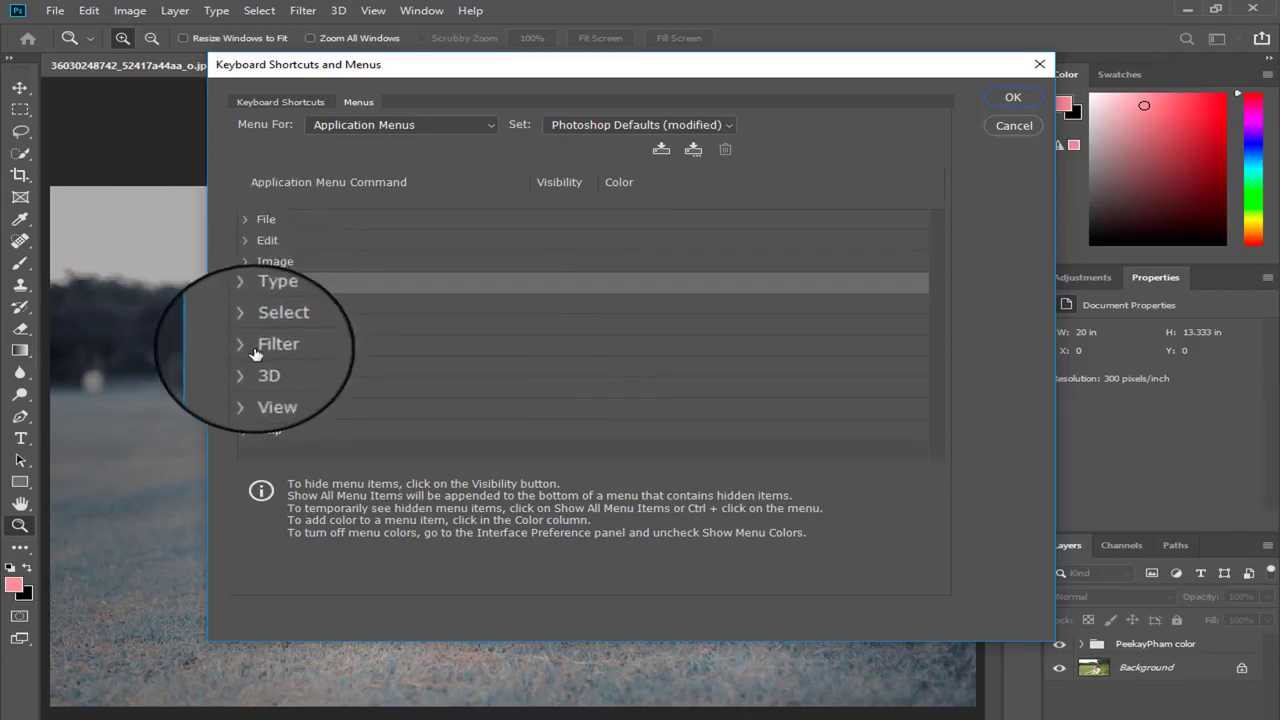
Expand Filter and colour Camera Raw Filter red, Filter Gallery orange, Vanishing Point green, Liquify yellow
click(252, 347)
scroll(605, 347, down, 2)
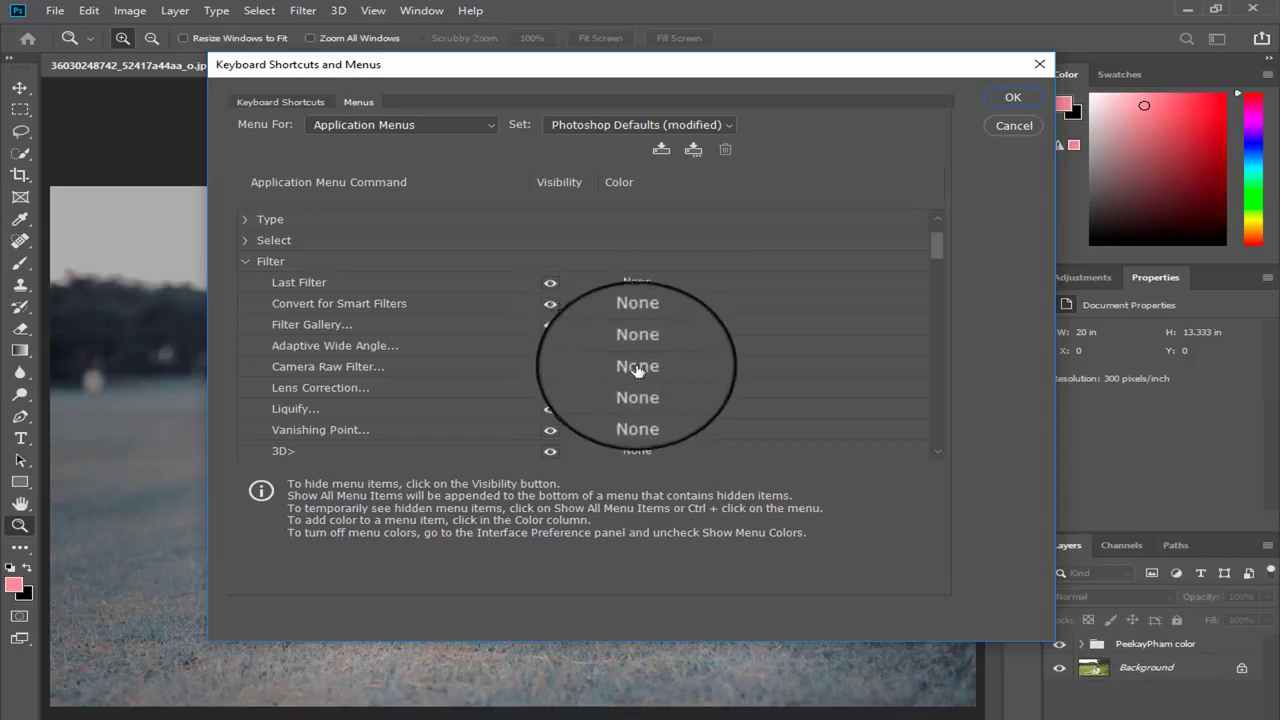
click(628, 366)
click(640, 408)
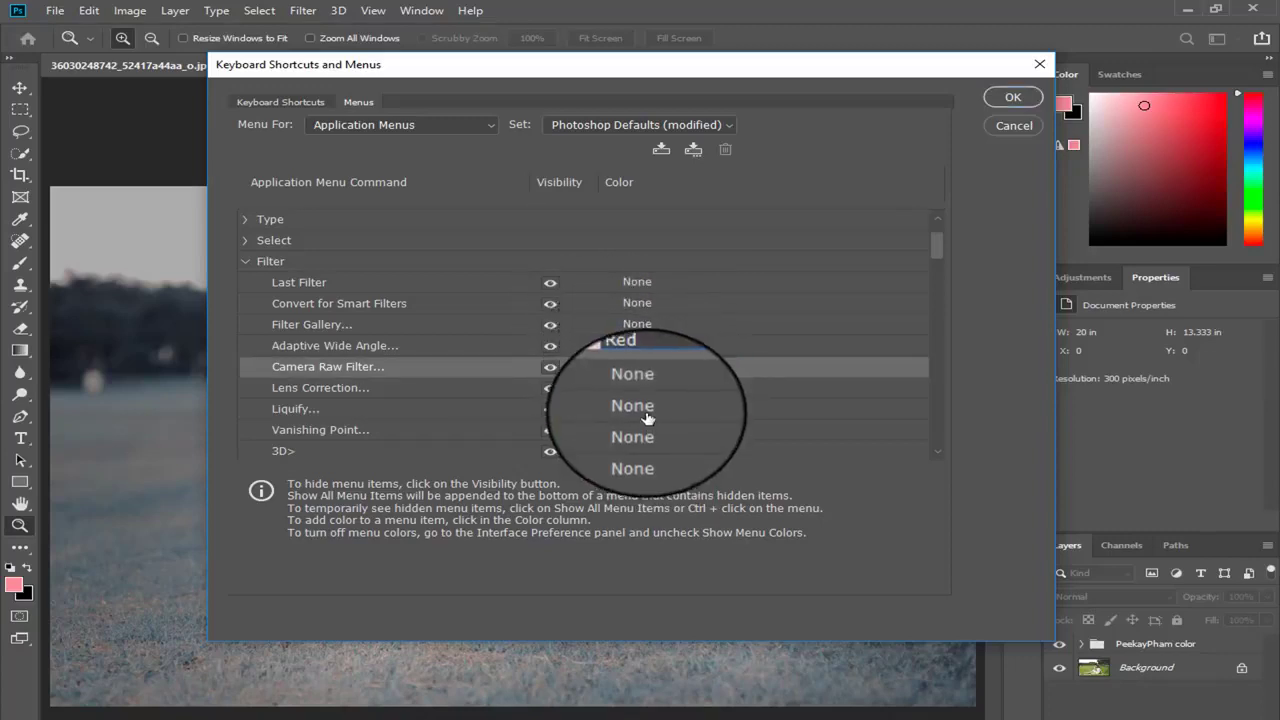
click(650, 324)
click(630, 386)
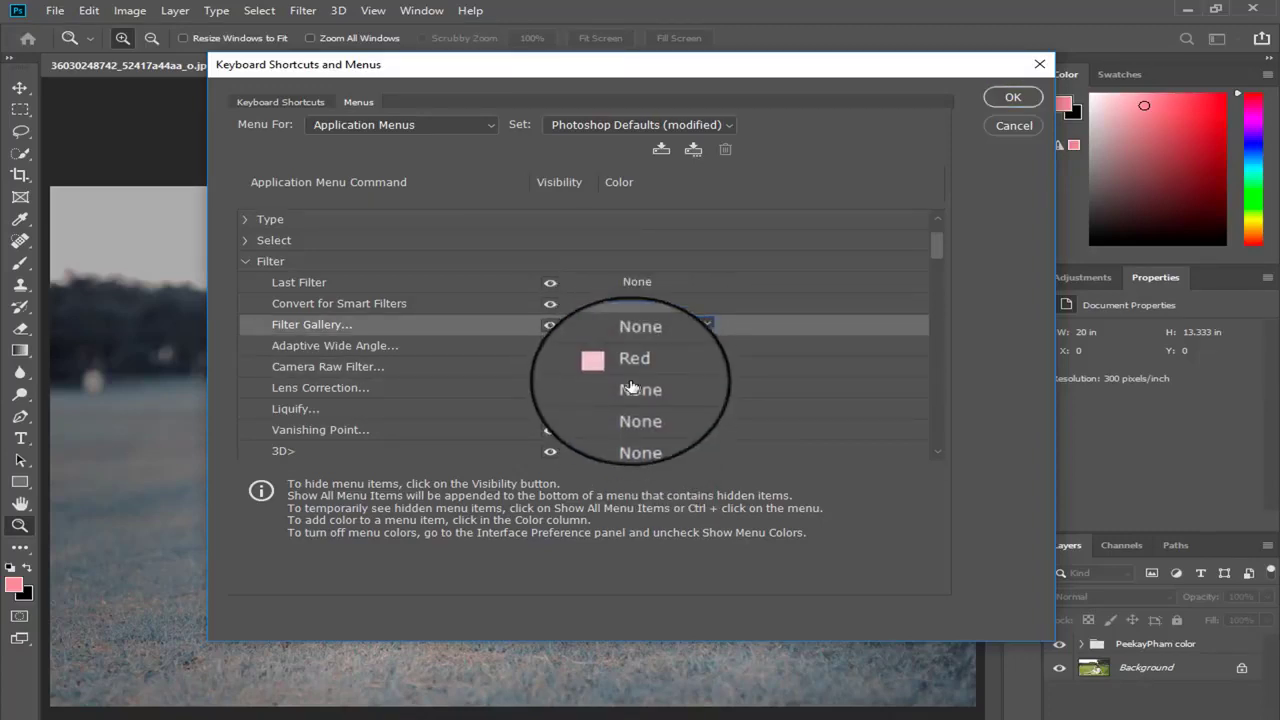
click(645, 429)
click(648, 512)
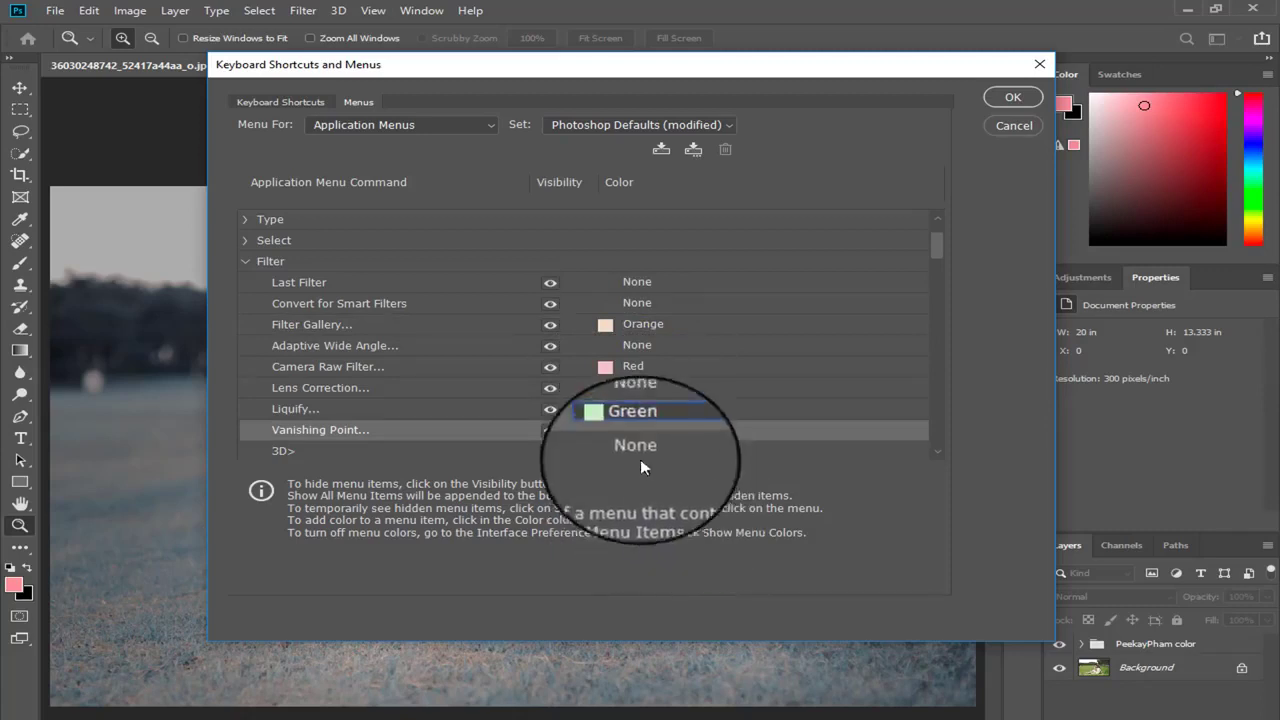
click(645, 409)
click(652, 488)
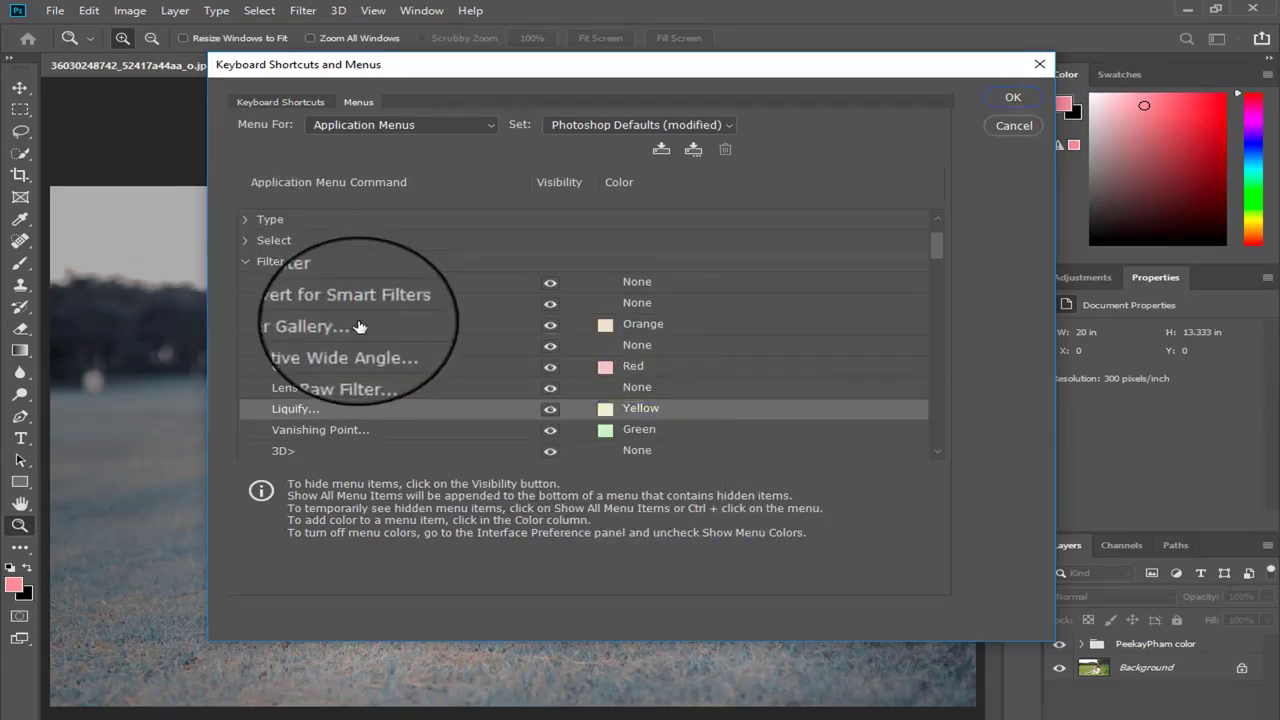
Colour Gaussian Blur orange, Radial Blur red and Smart Blur orange
scroll(357, 326, down, 1)
scroll(371, 343, down, 1)
scroll(380, 360, down, 1)
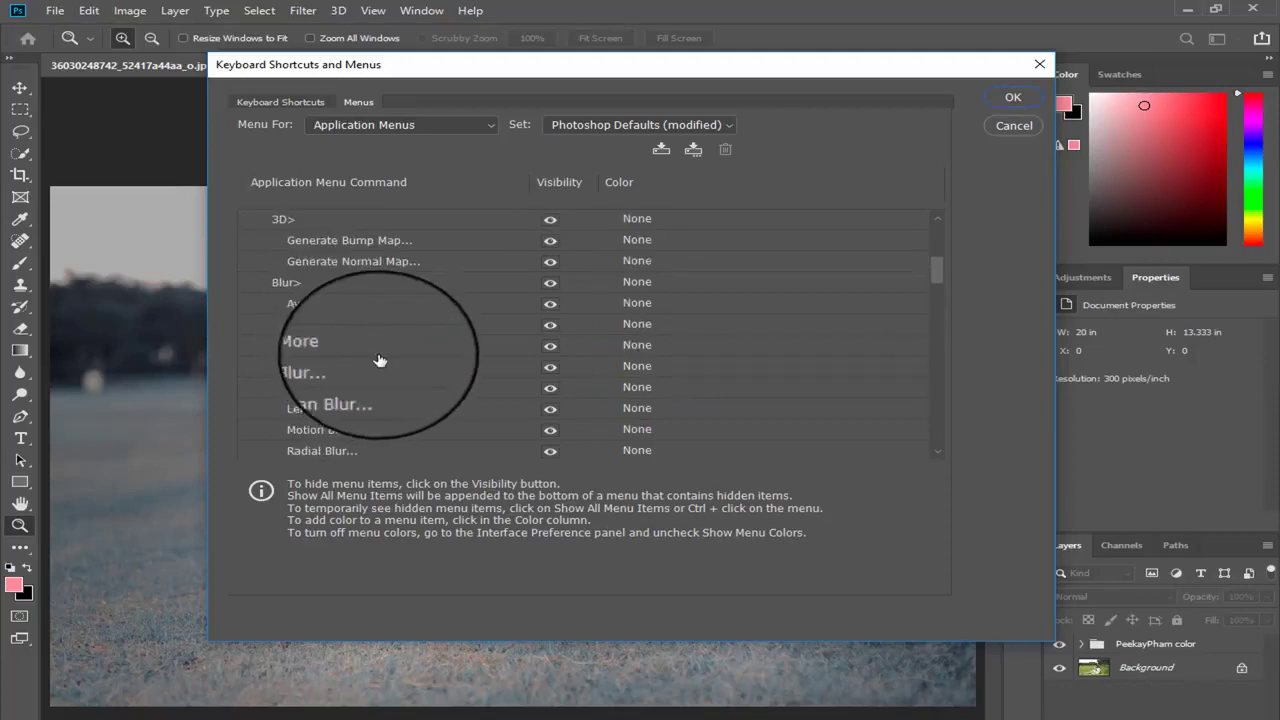
click(637, 387)
click(641, 452)
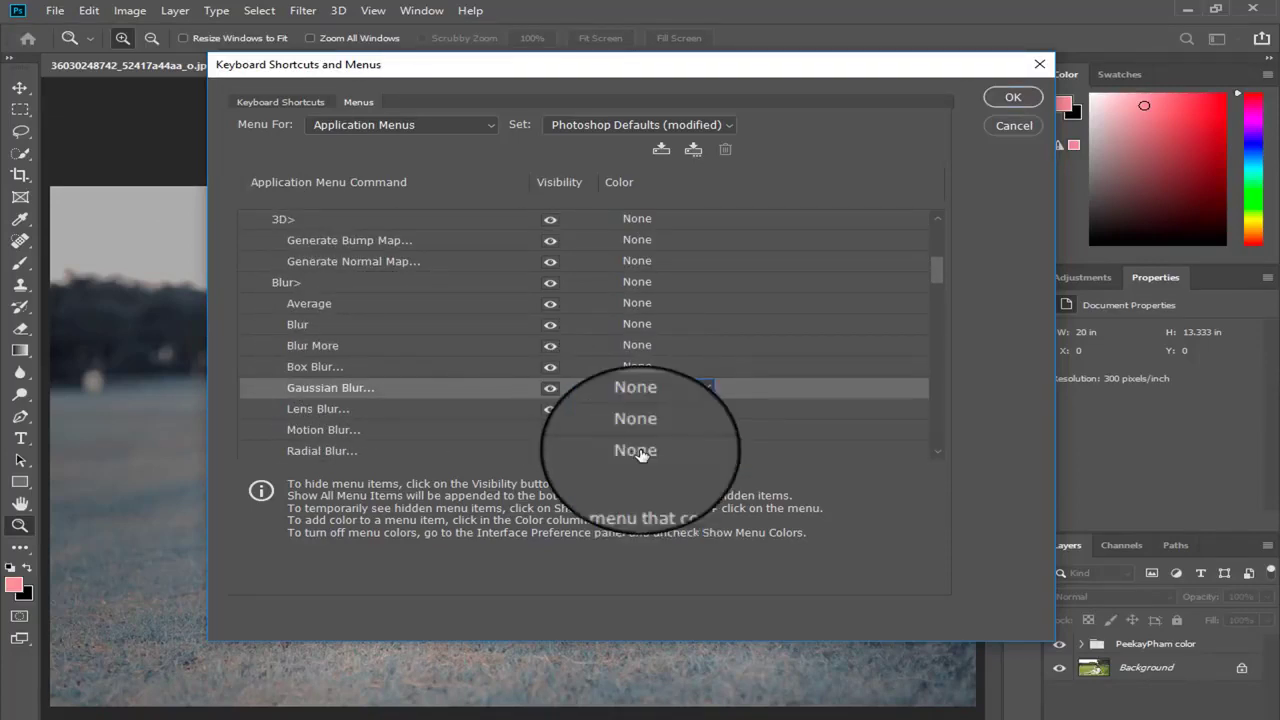
click(638, 451)
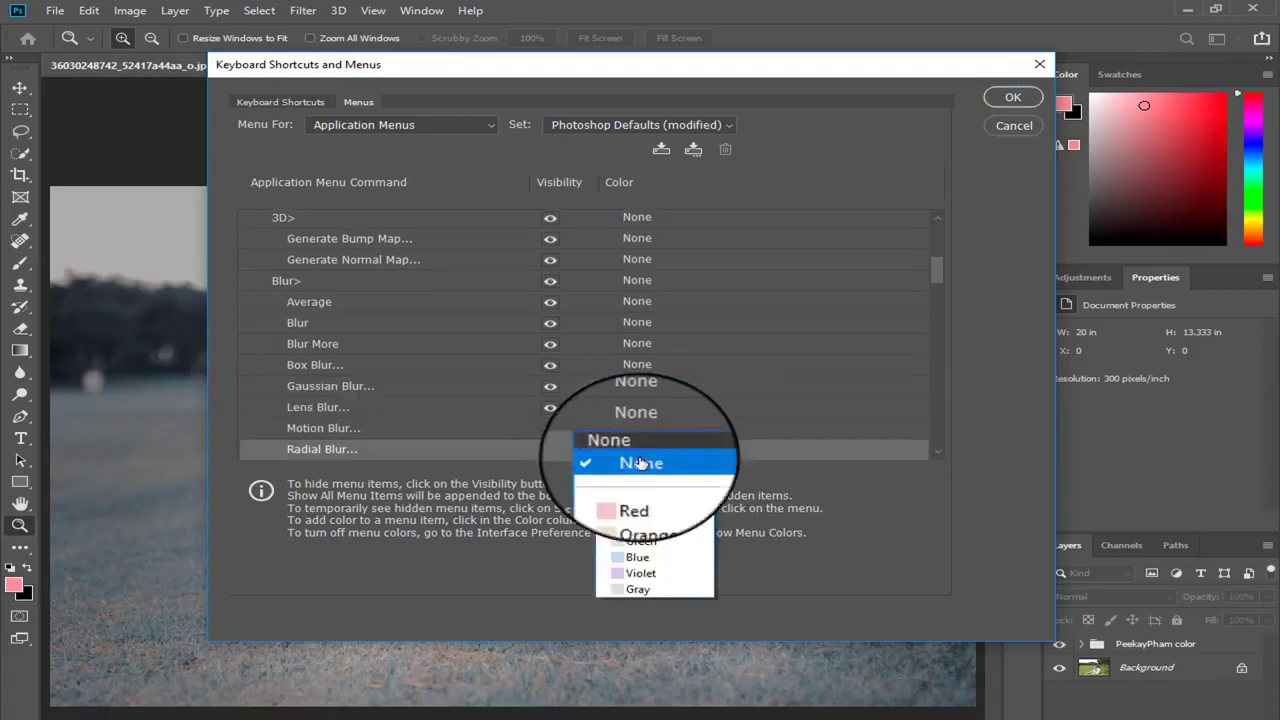
click(648, 495)
scroll(656, 398, down, 1)
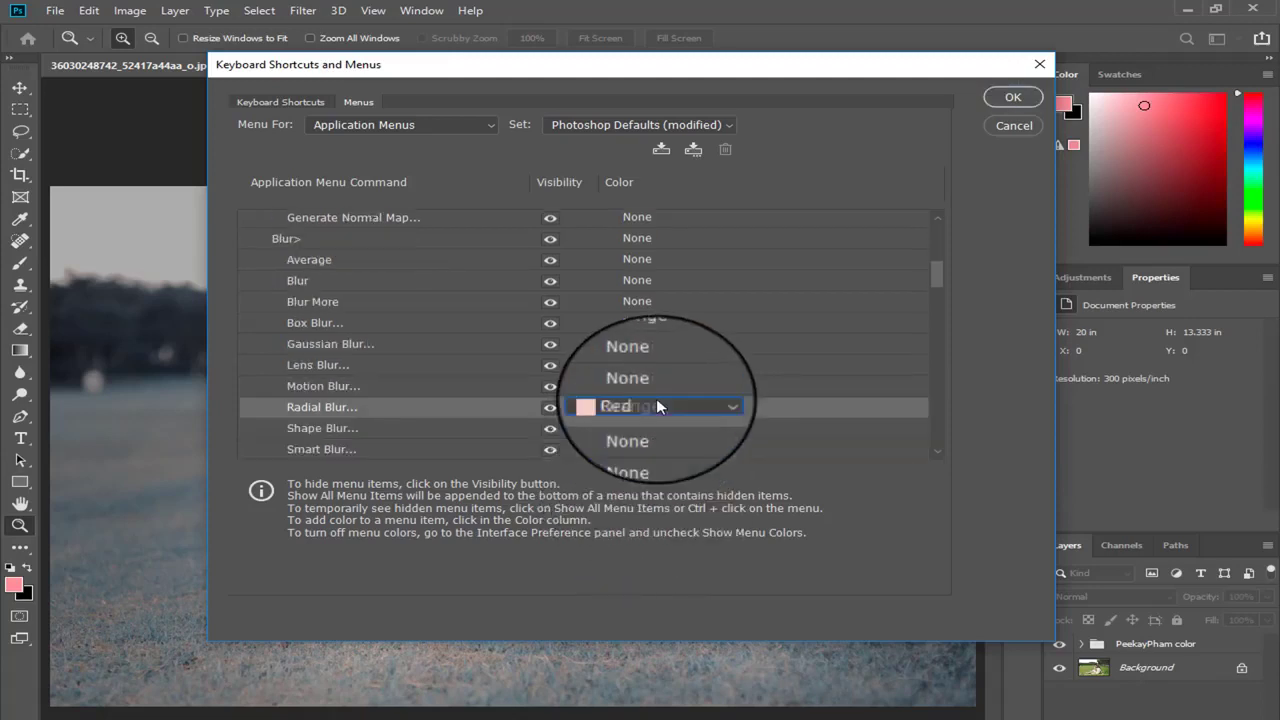
scroll(653, 400, down, 1)
scroll(650, 407, down, 4)
click(626, 452)
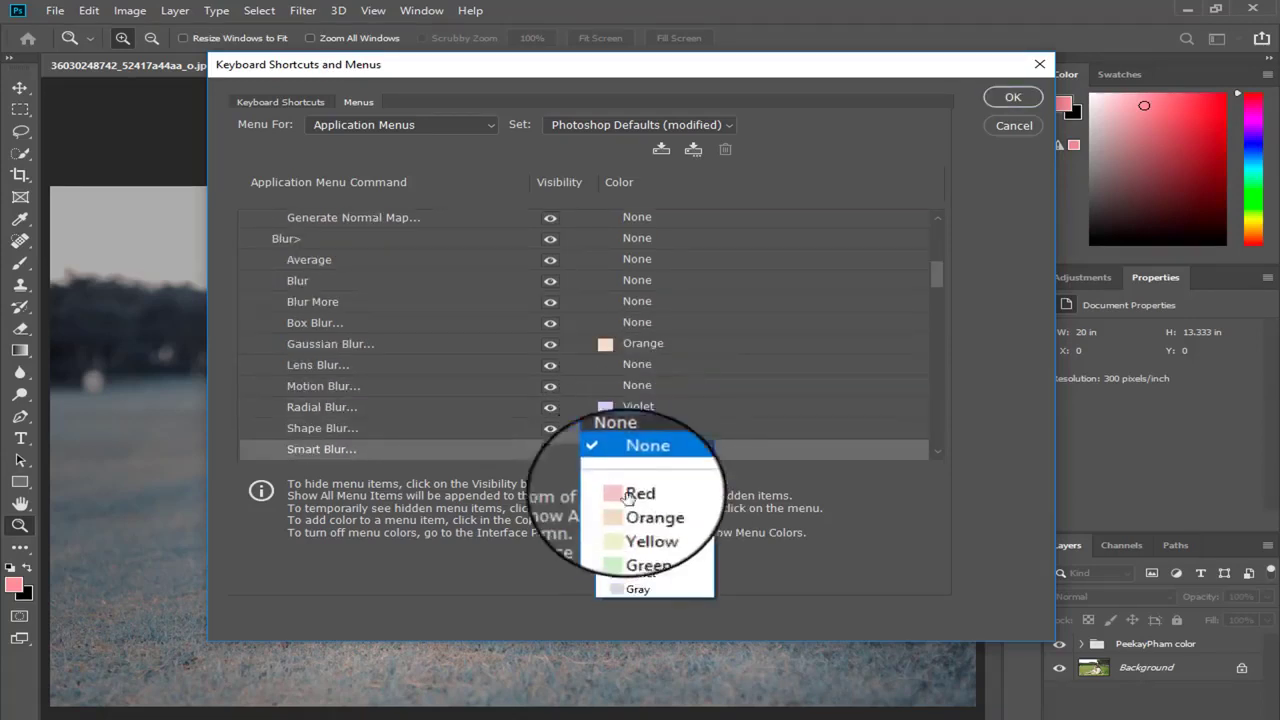
click(620, 491)
Colour Shape Blur, trying violet and orange before settling on blue
click(638, 428)
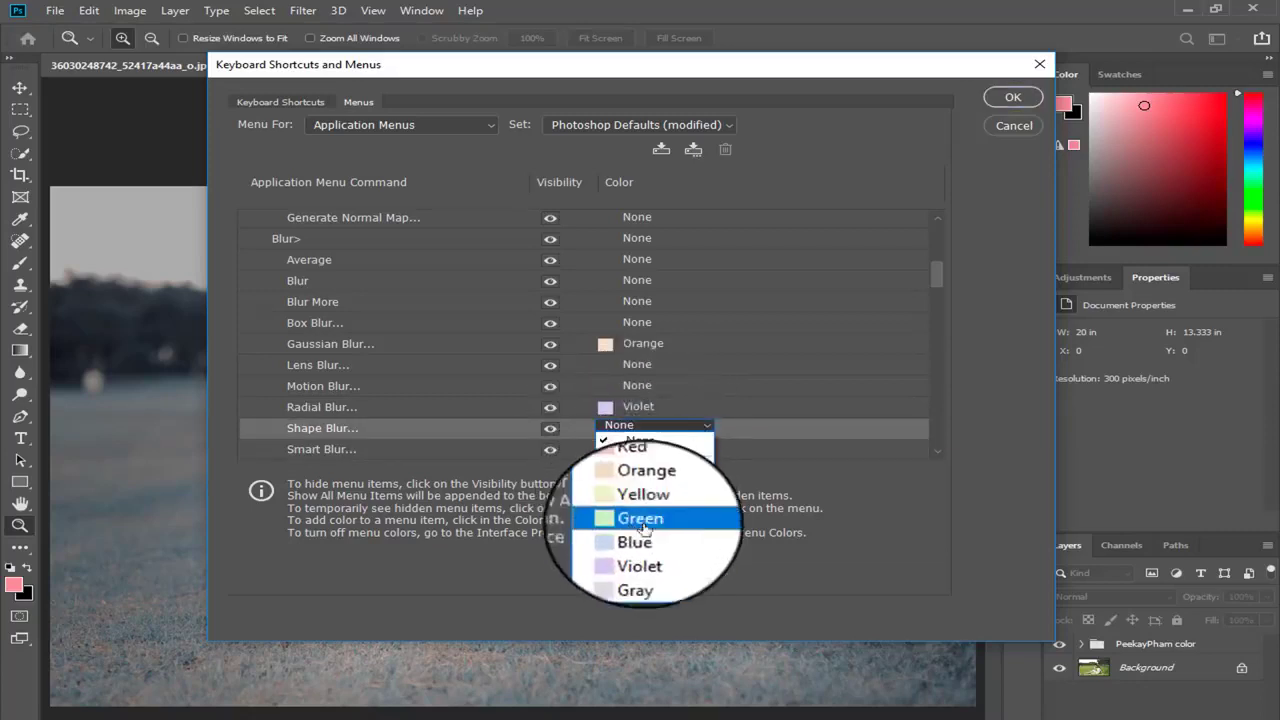
click(640, 540)
scroll(648, 403, down, 4)
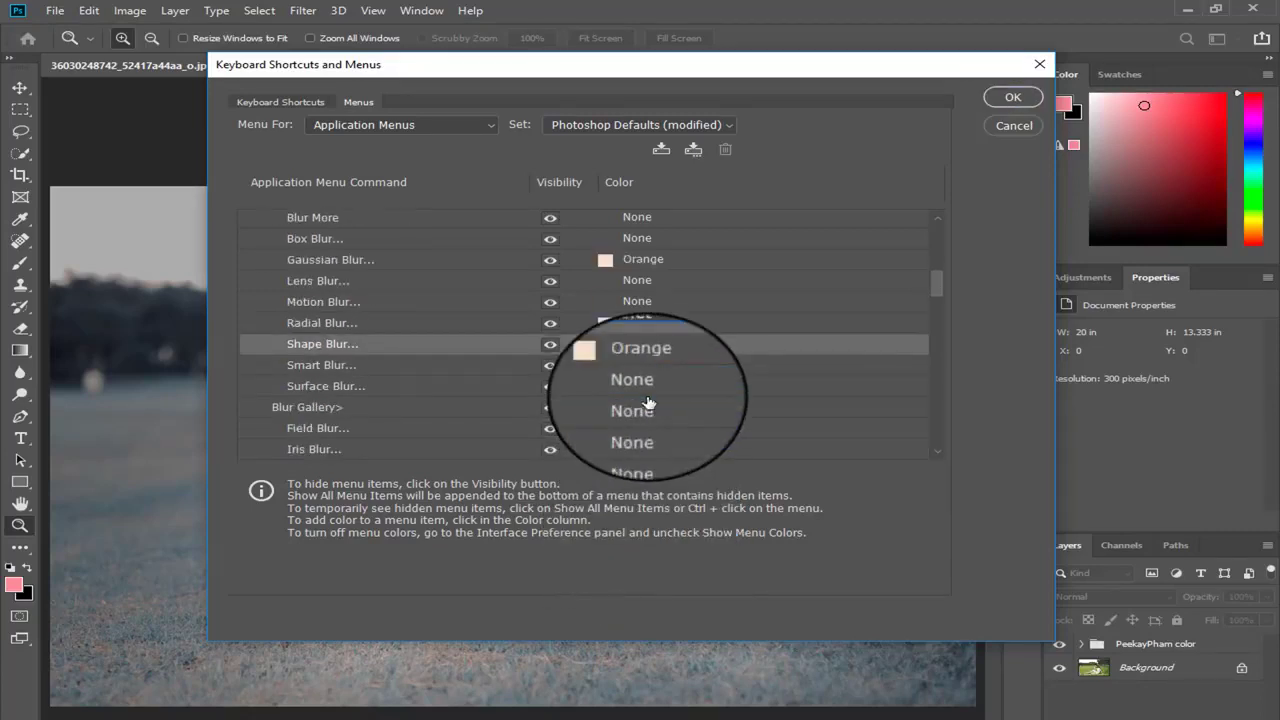
click(645, 345)
click(655, 405)
click(640, 344)
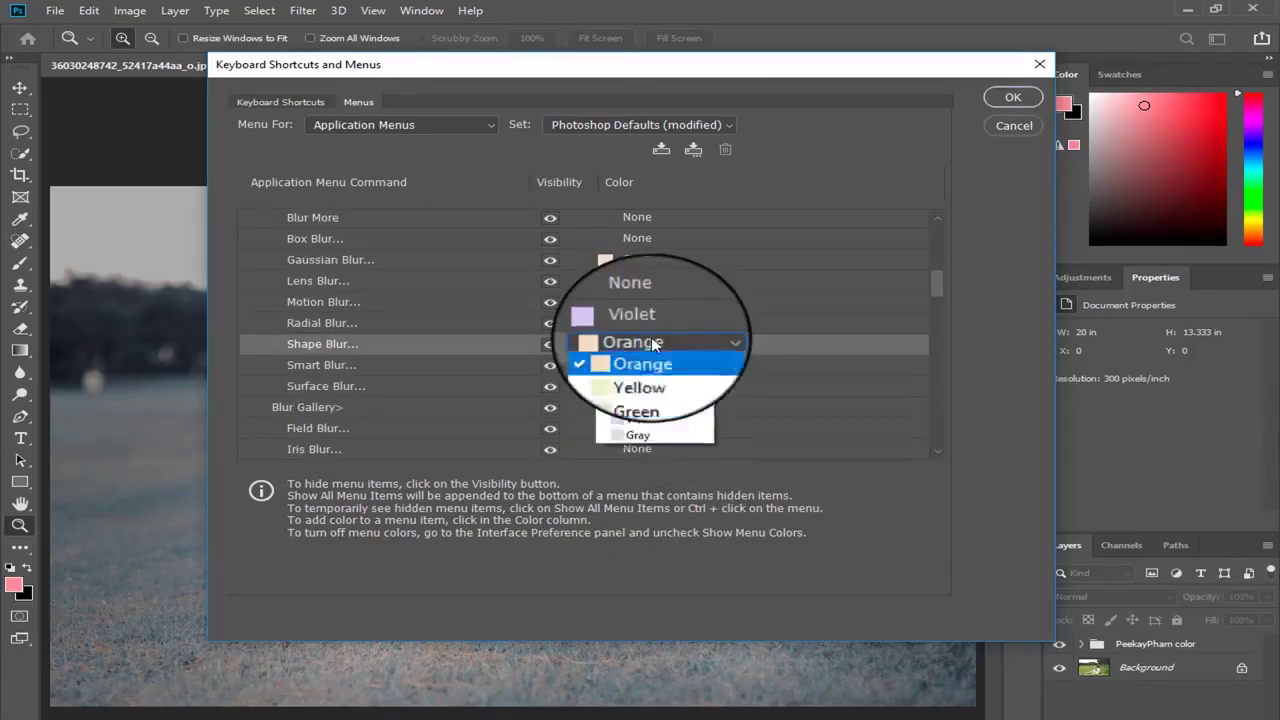
click(655, 455)
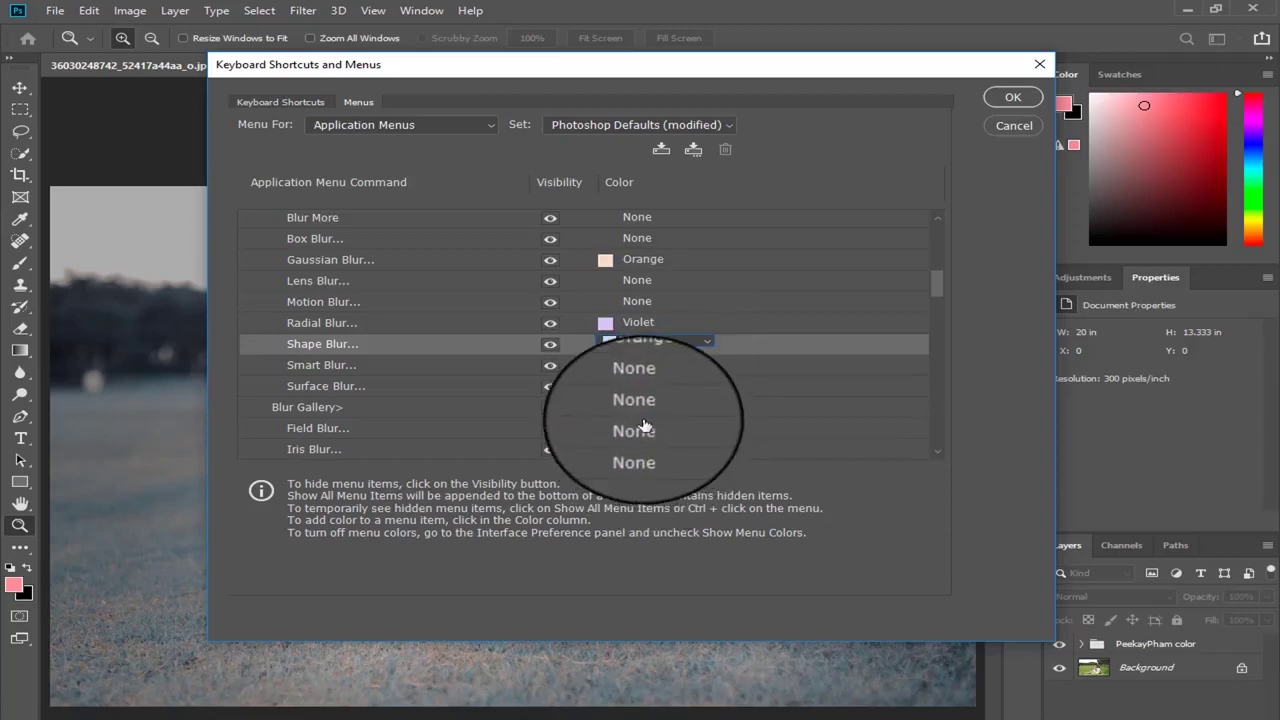
scroll(638, 410, down, 3)
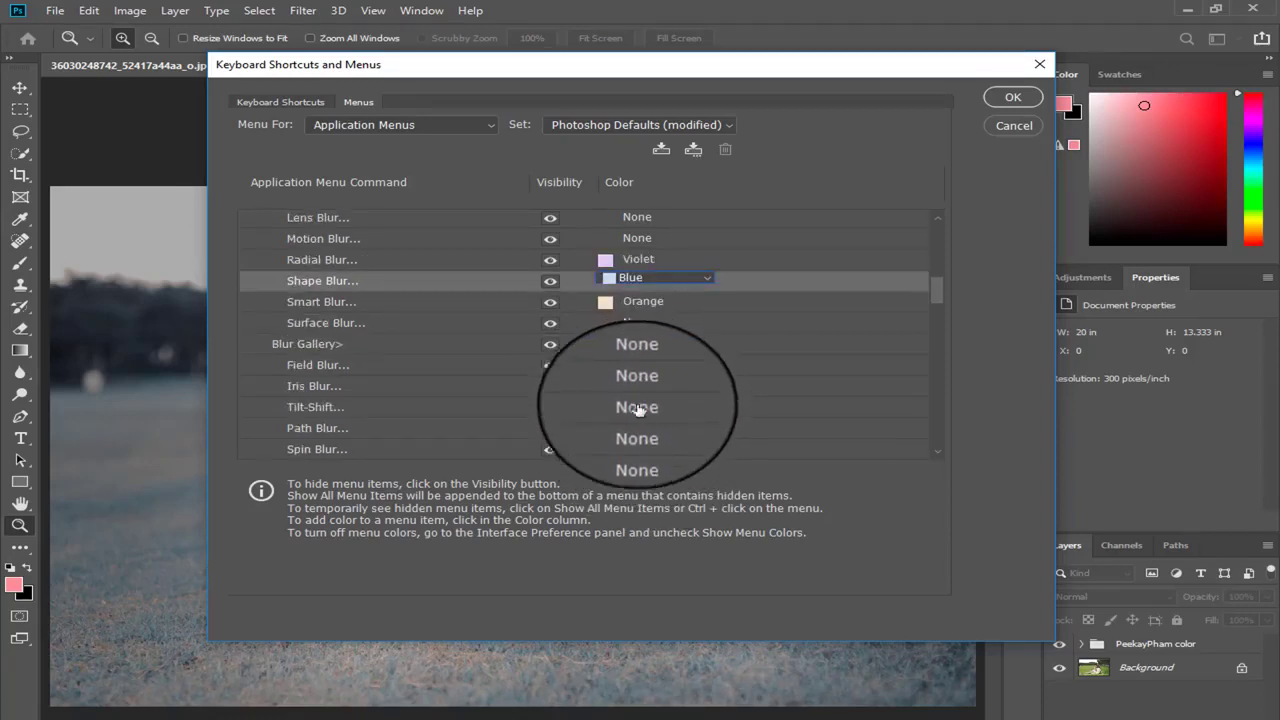
scroll(638, 410, down, 3)
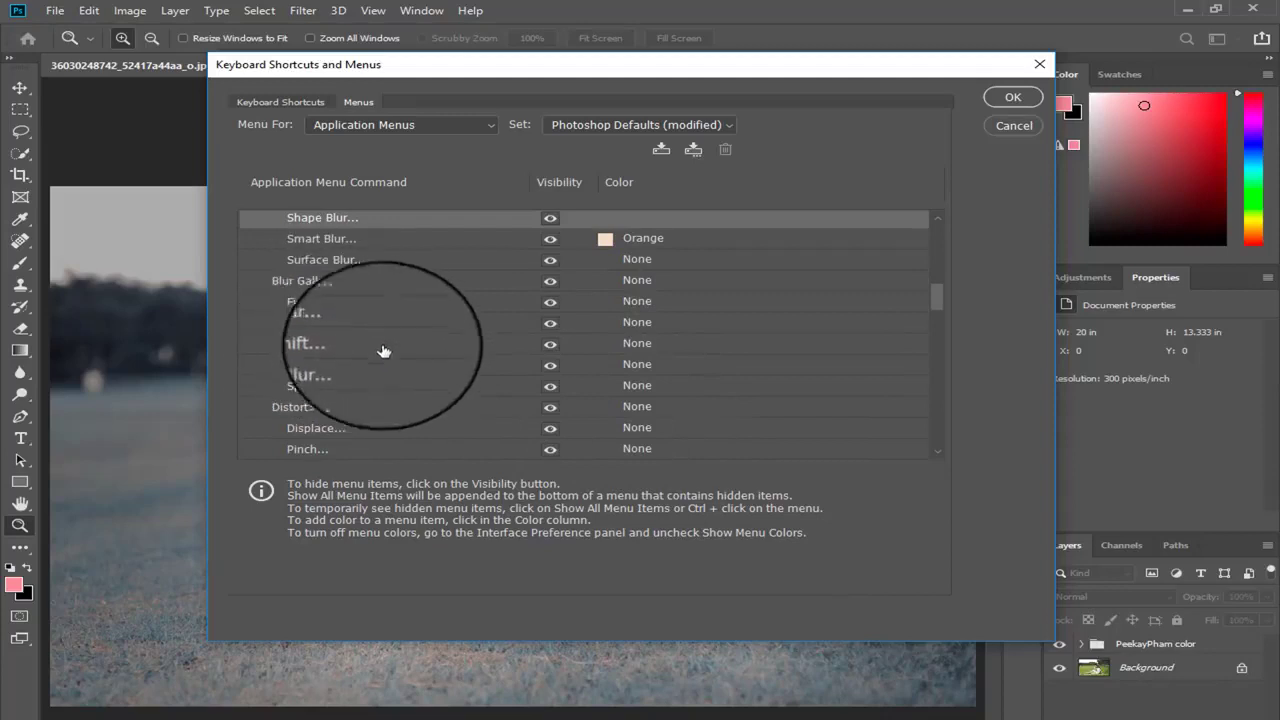
Colour the Noise submenu red and Add Noise orange
scroll(450, 430, down, 6)
scroll(390, 415, down, 3)
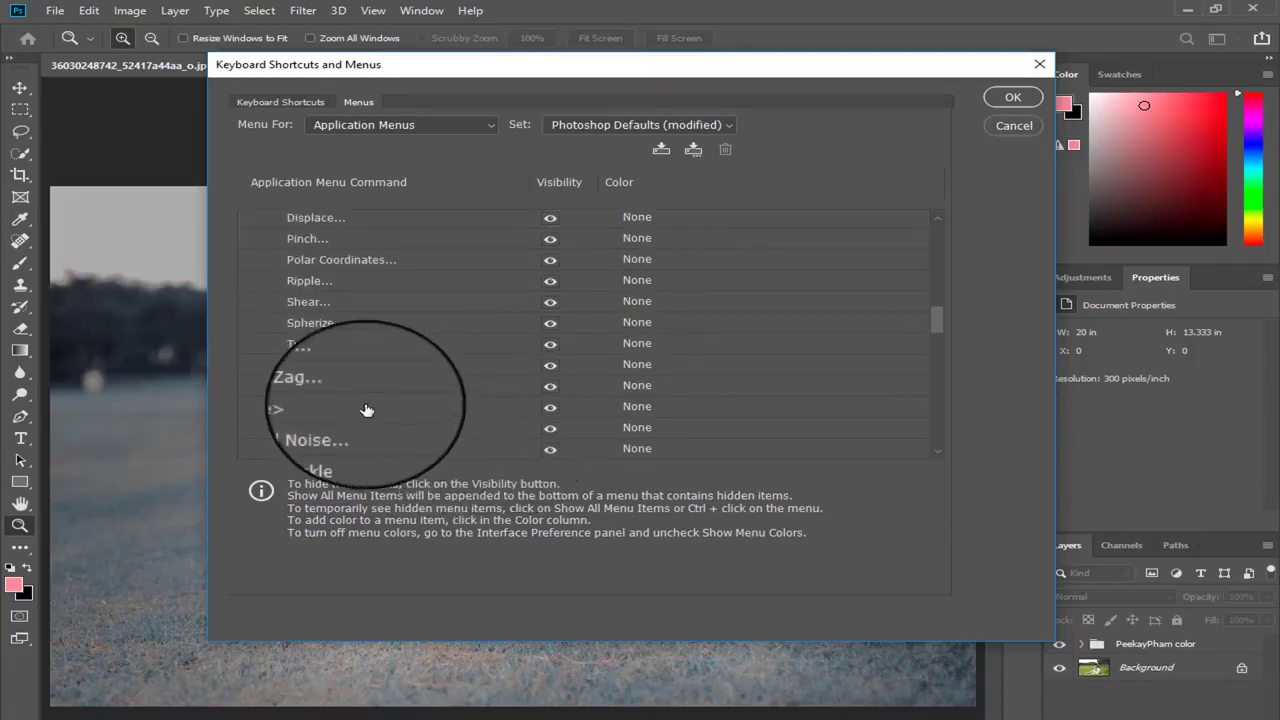
click(637, 407)
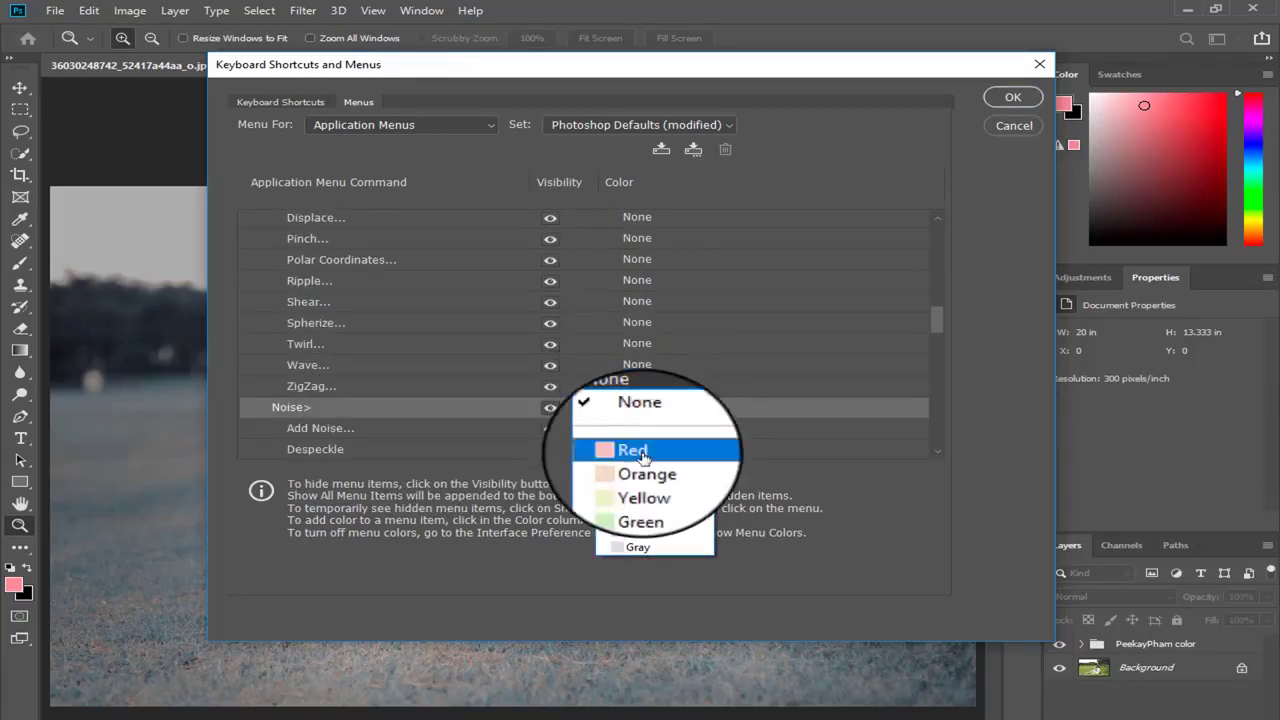
click(642, 452)
click(637, 428)
click(645, 490)
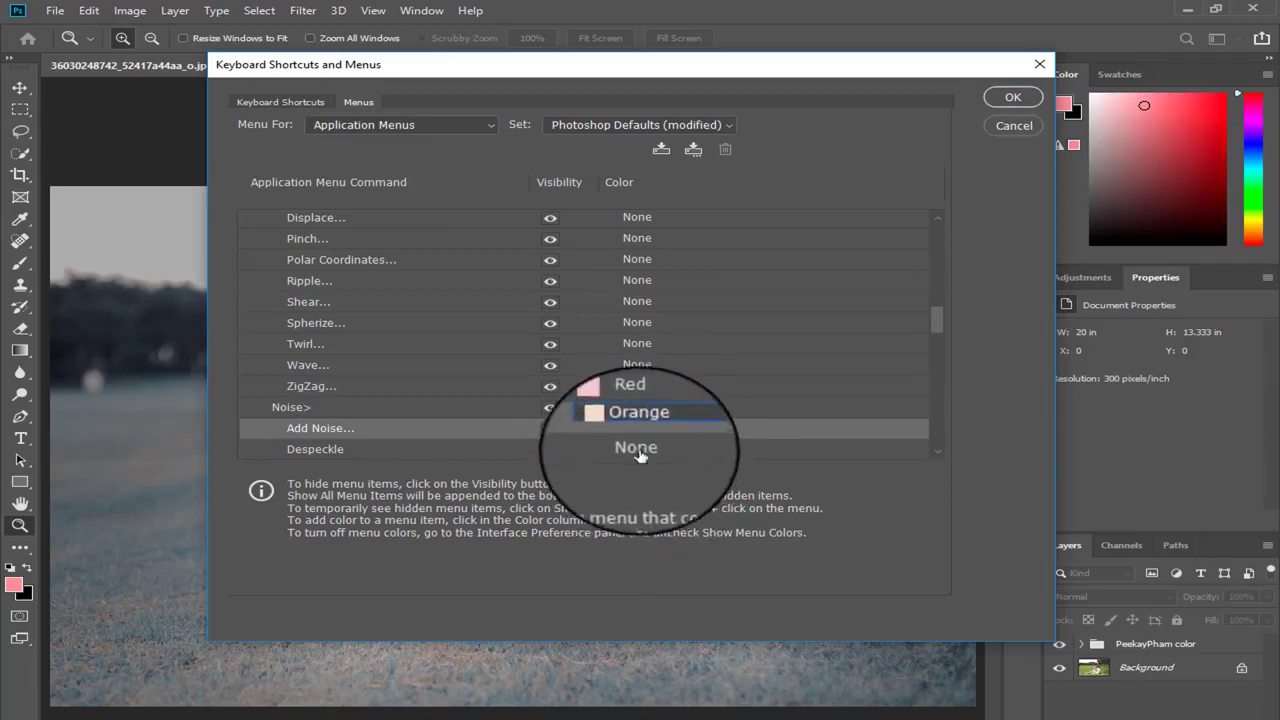
Scroll back up and colour the Blur> group row red
scroll(664, 355, up, 4)
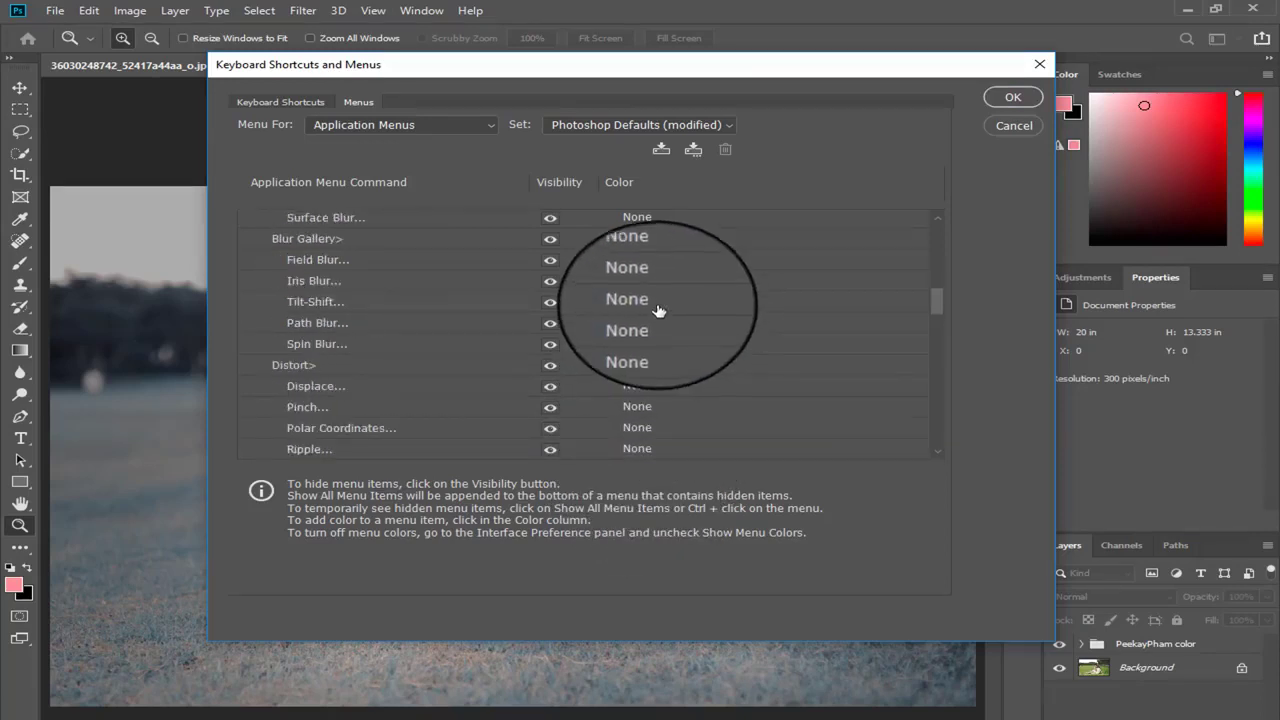
scroll(534, 263, up, 5)
scroll(386, 277, up, 5)
scroll(370, 278, up, 4)
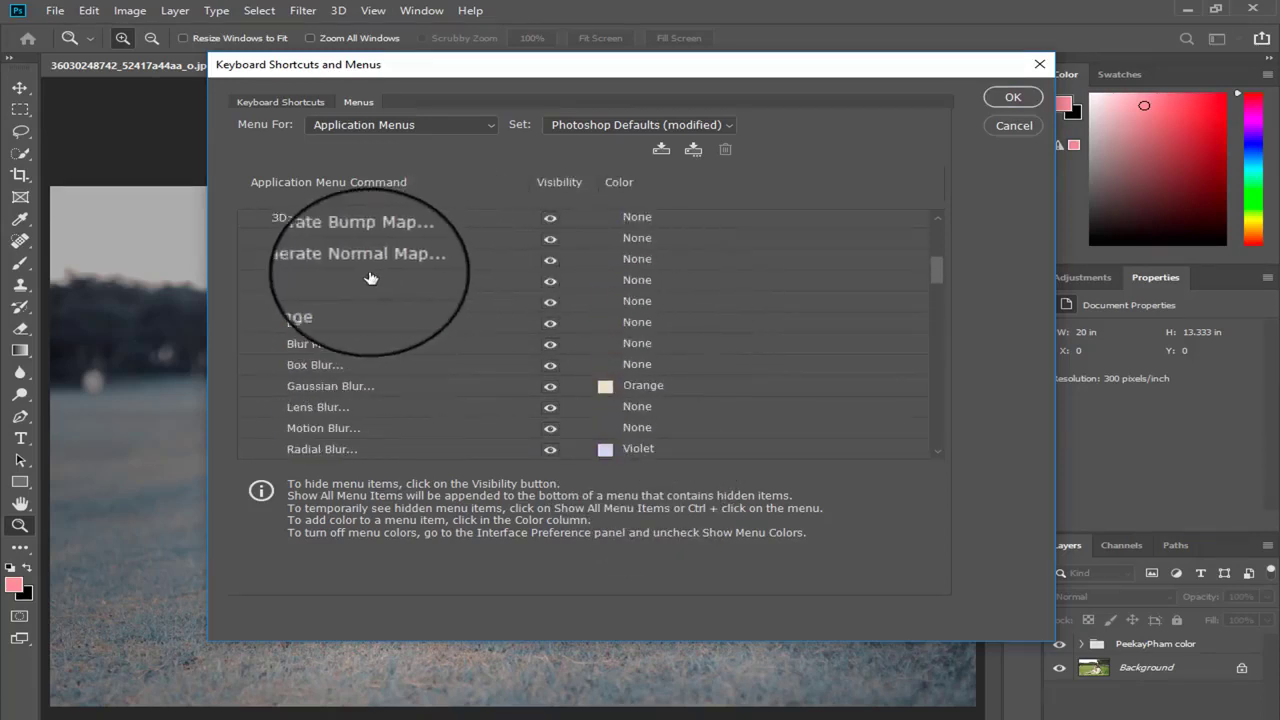
click(637, 281)
click(637, 323)
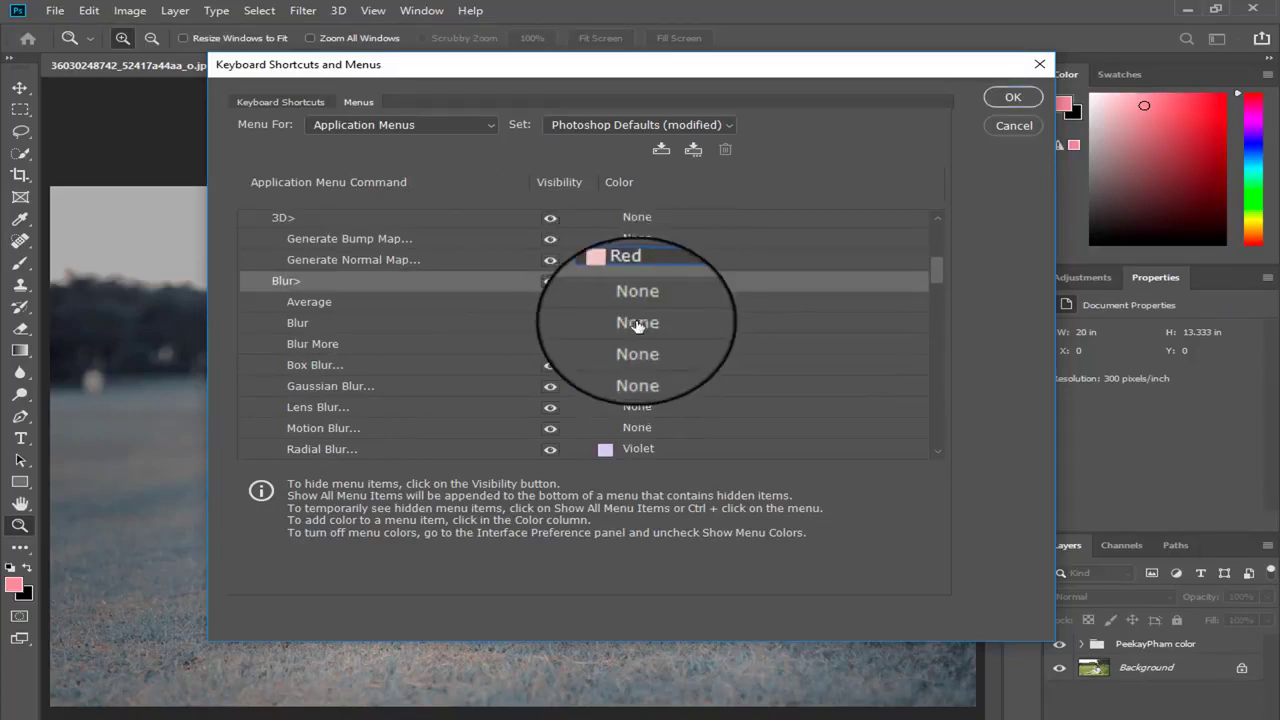
Check Last Filter's colour options and leave it at None
scroll(637, 323, up, 3)
scroll(634, 323, up, 3)
scroll(520, 252, up, 4)
scroll(518, 254, up, 3)
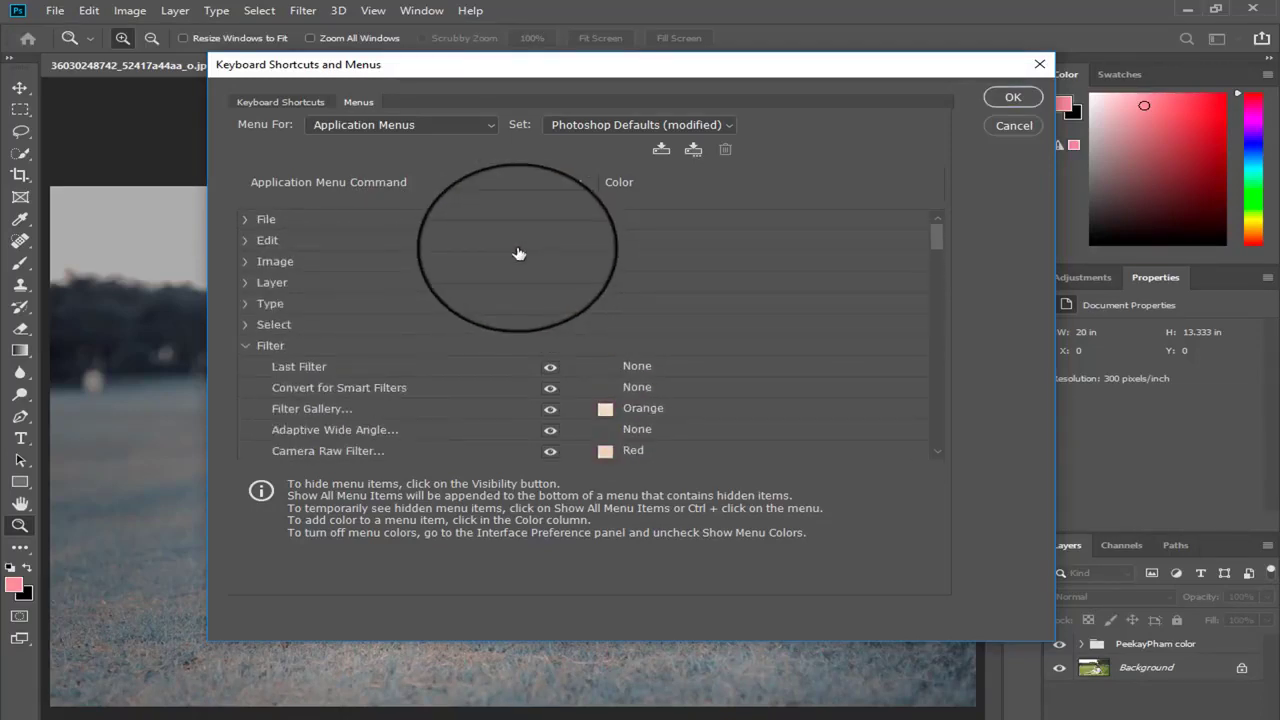
click(638, 366)
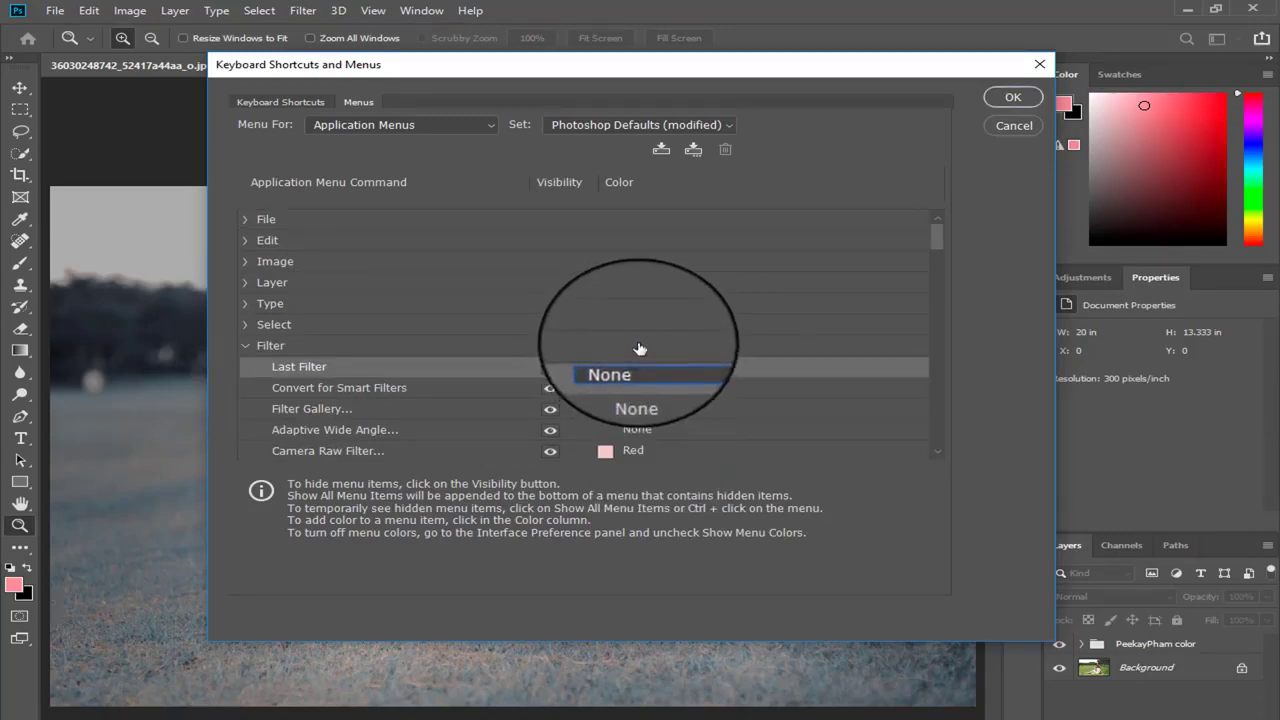
click(250, 366)
scroll(455, 446, down, 3)
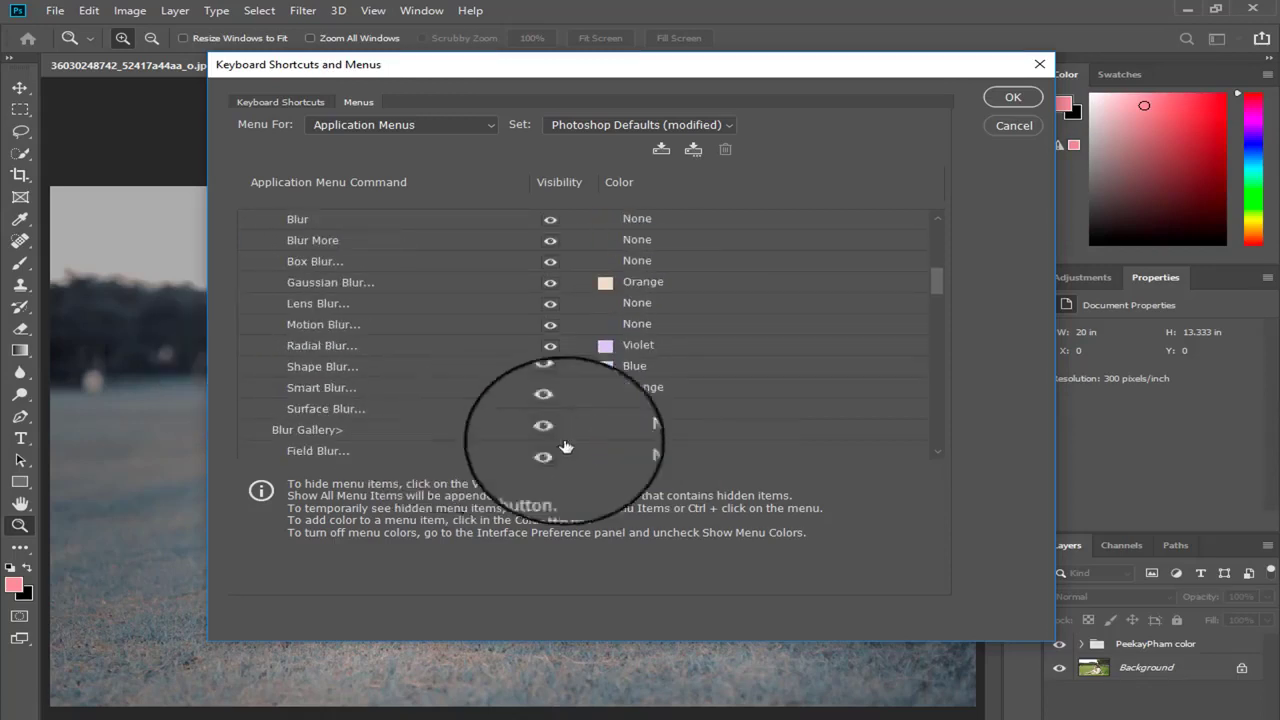
Set Add Noise to orange, Despeckle to green, and Dust & Scratches to blue
click(665, 434)
scroll(640, 410, down, 2)
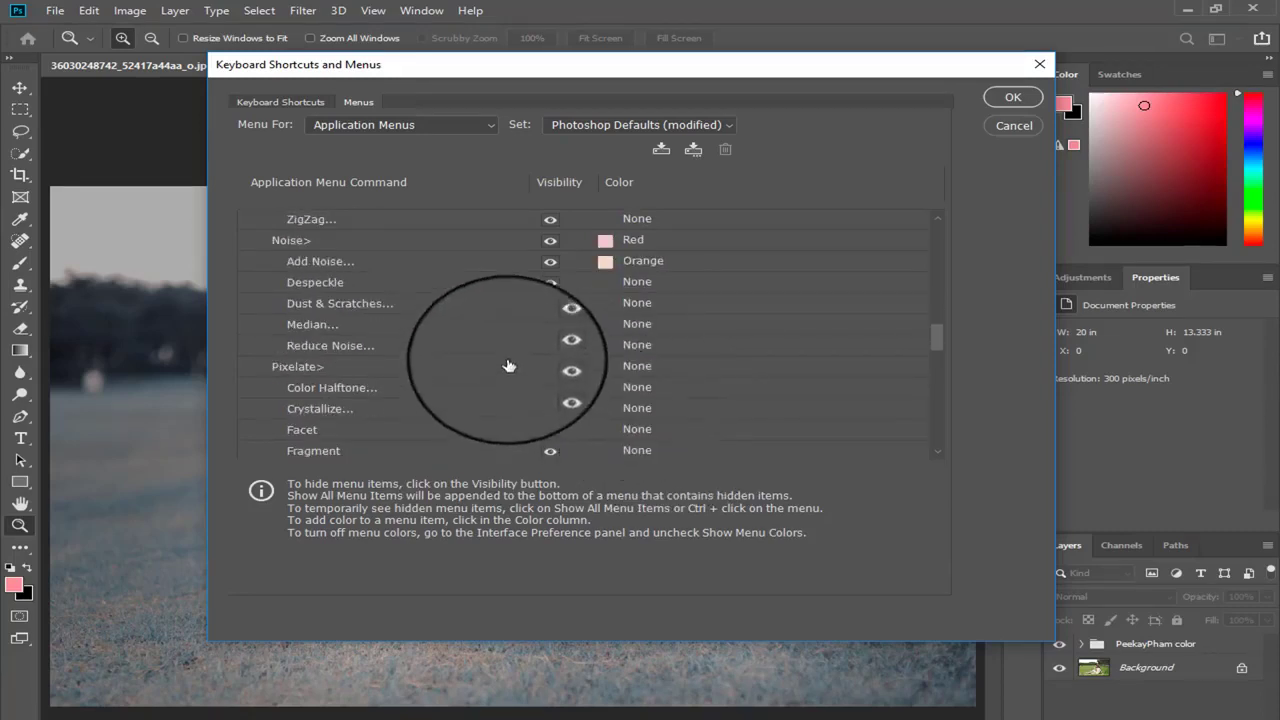
click(636, 303)
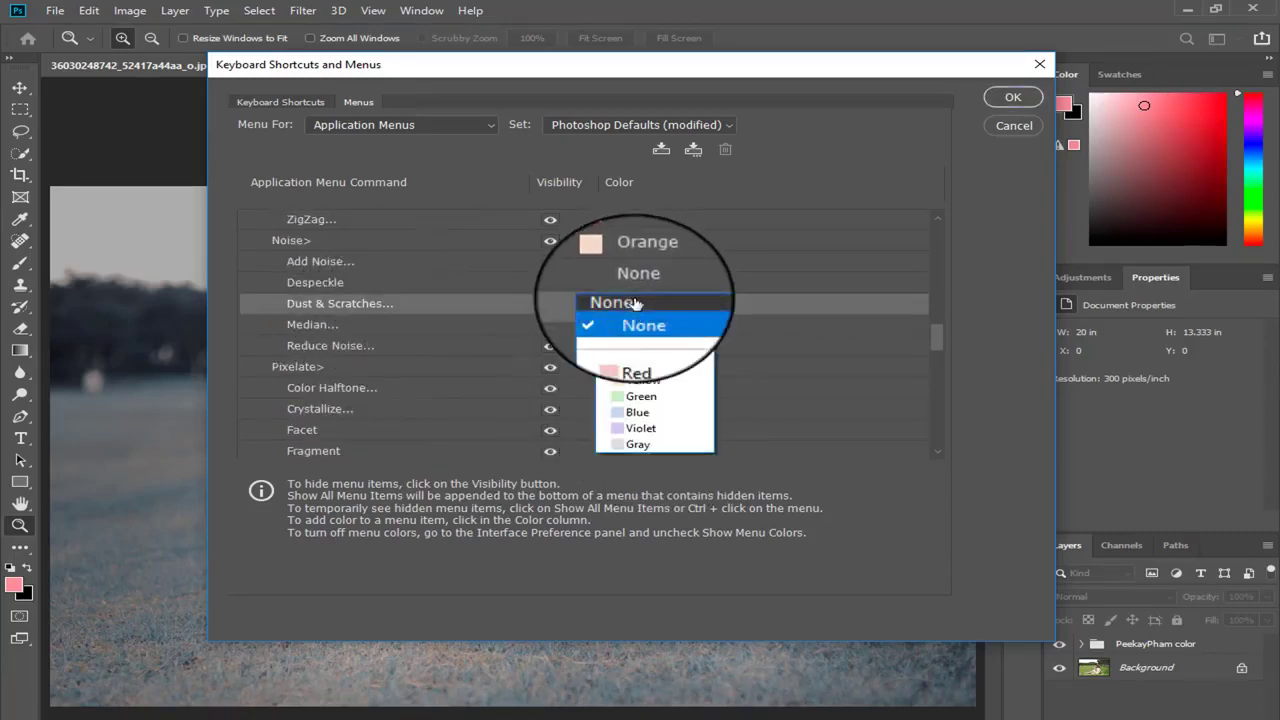
click(631, 366)
click(640, 282)
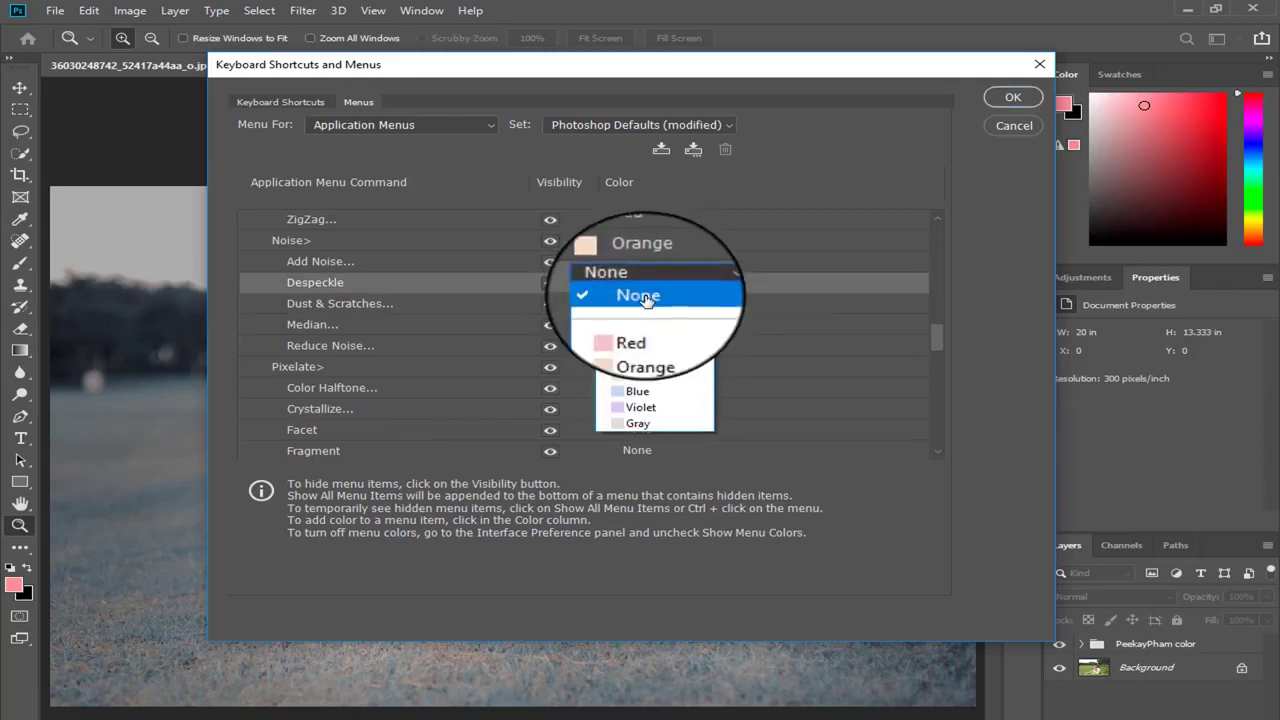
click(636, 375)
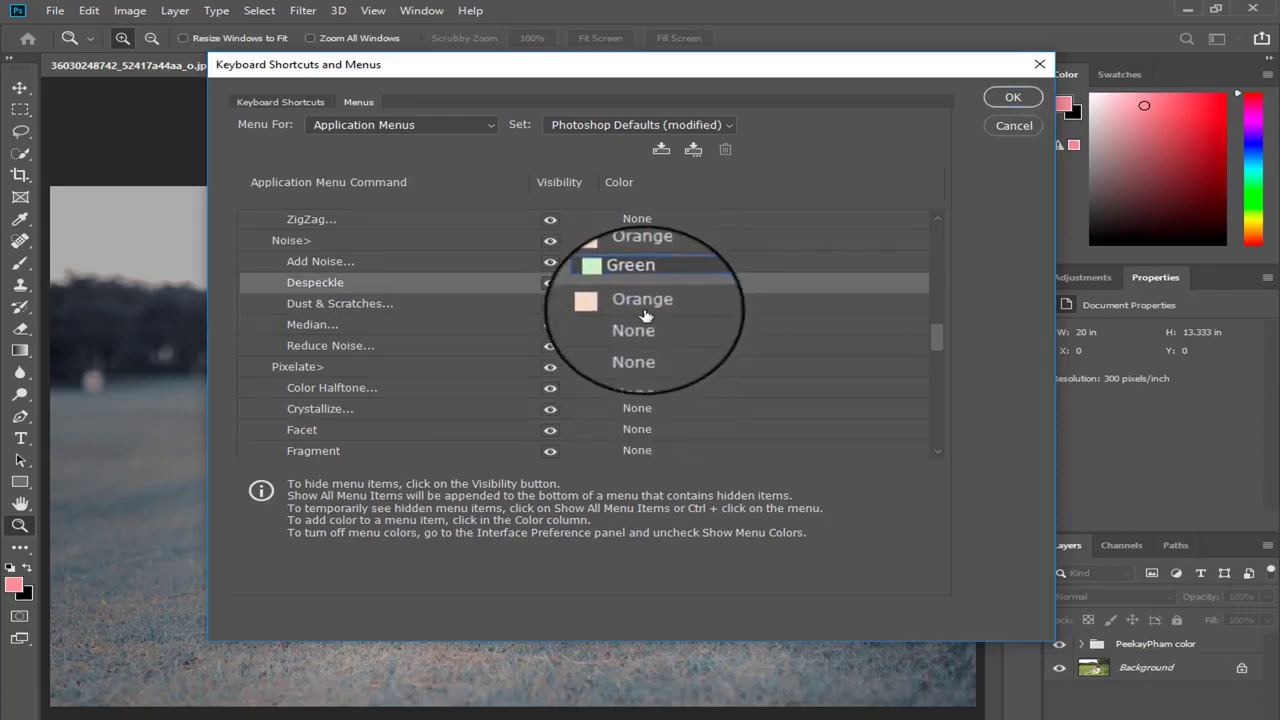
click(645, 302)
click(642, 402)
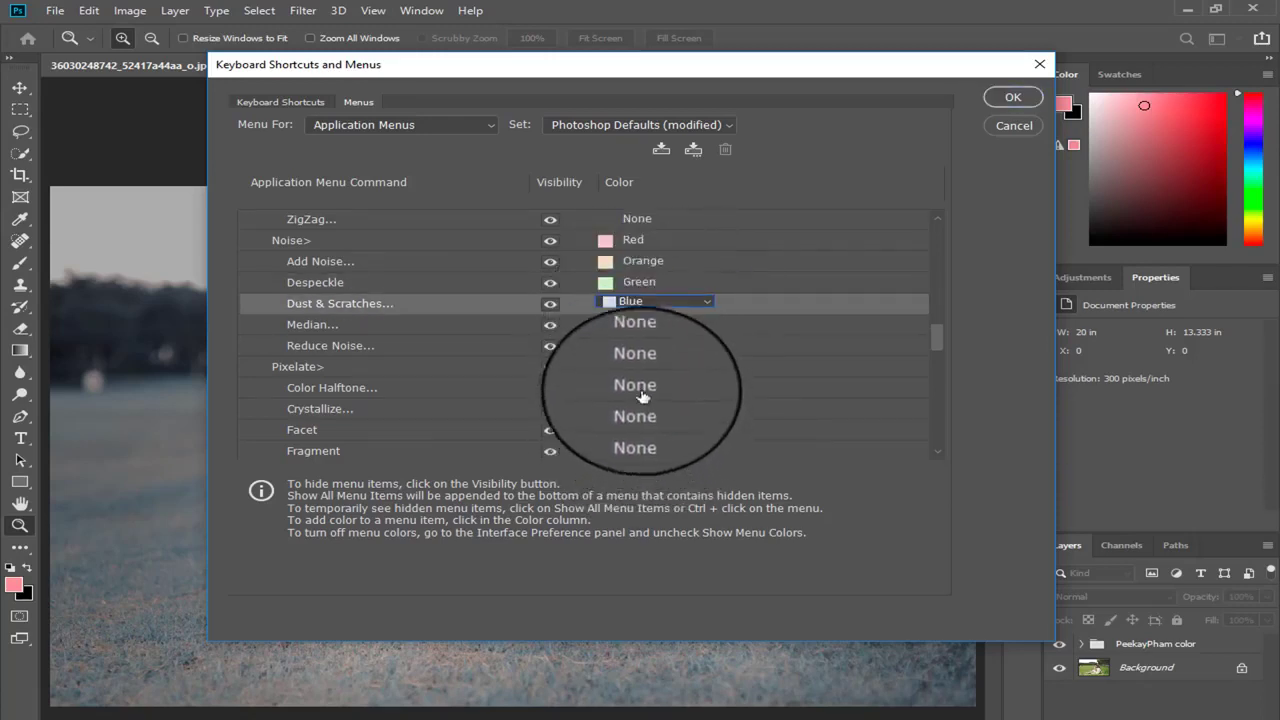
scroll(640, 380, down, 2)
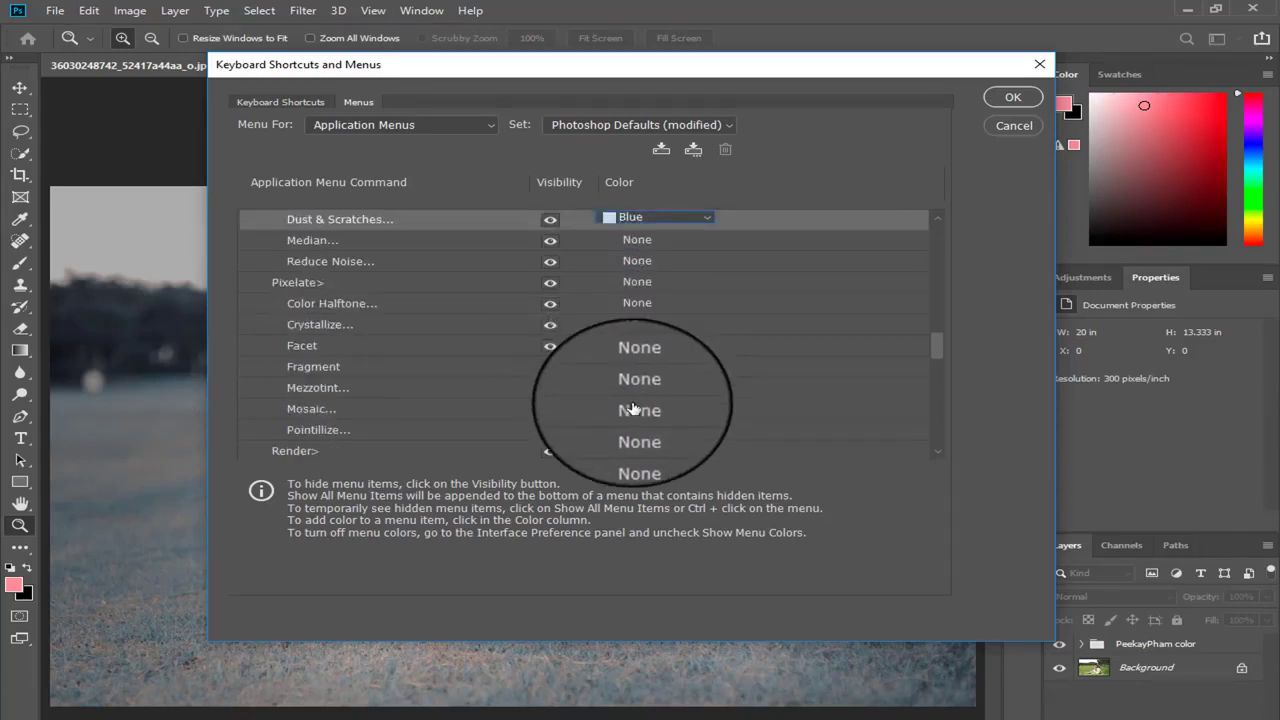
scroll(633, 408, down, 2)
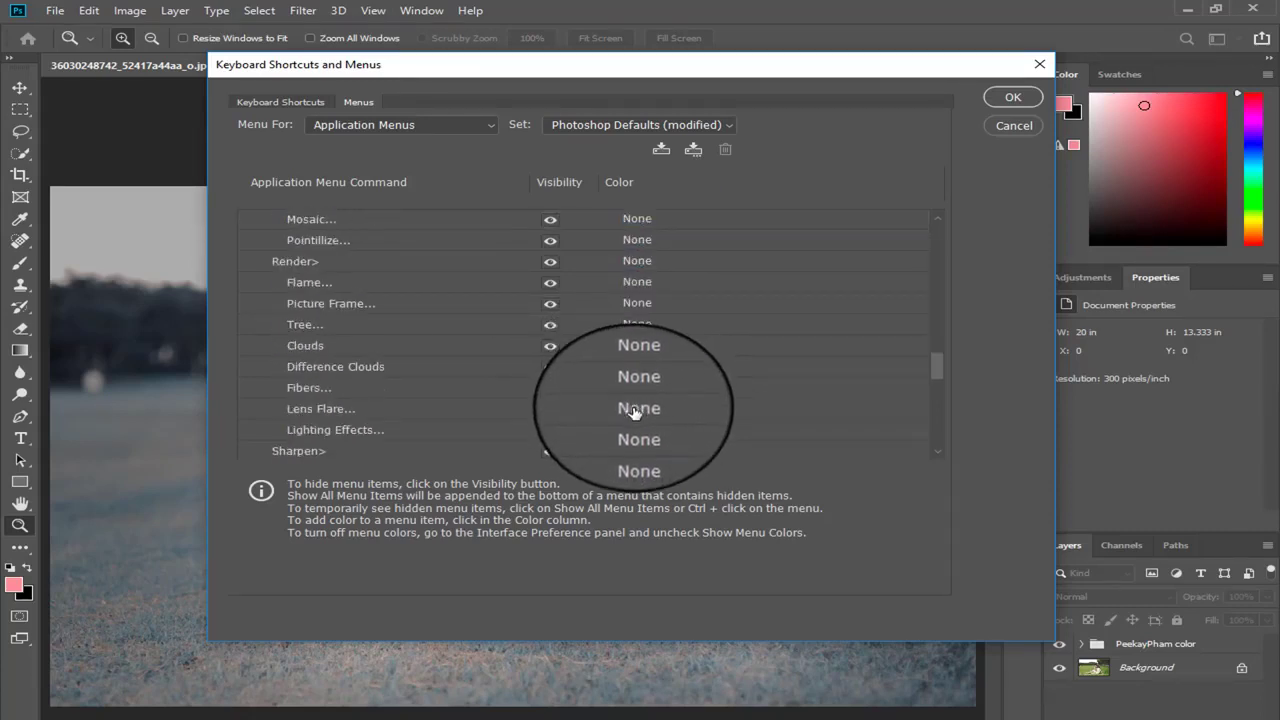
scroll(638, 430, down, 1)
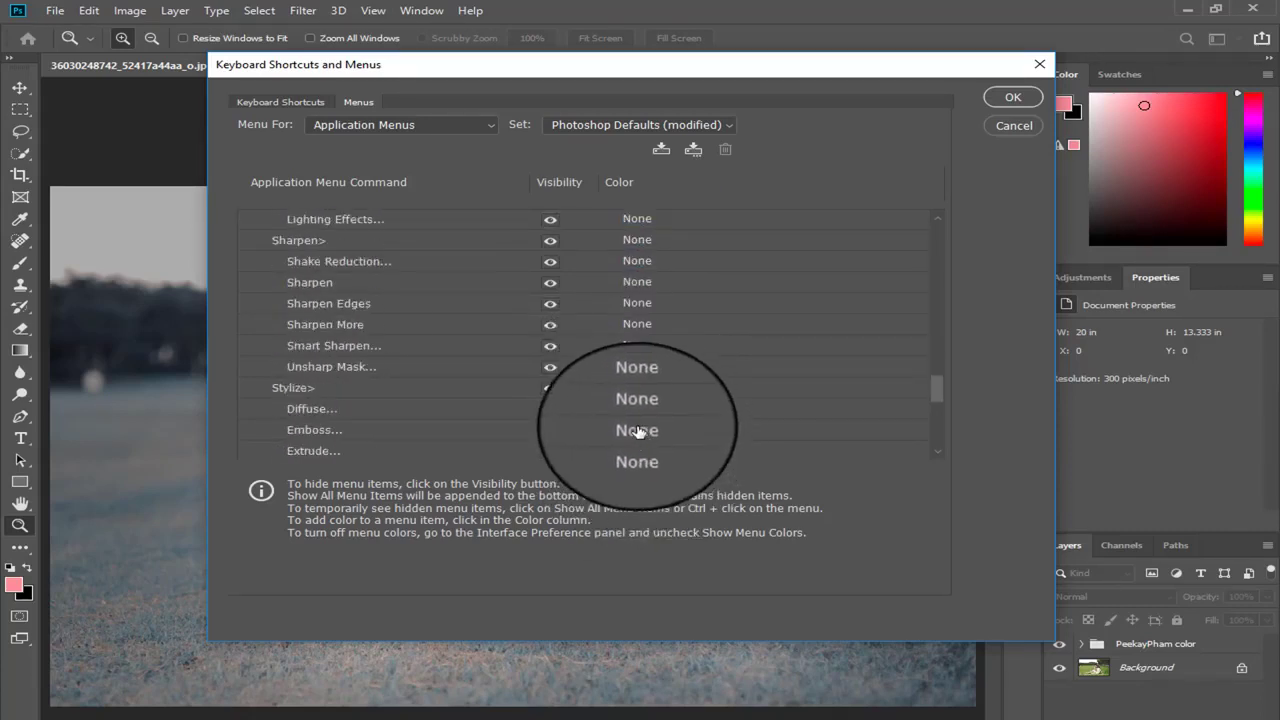
Set Smart Sharpen yellow, Unsharp Mask blue, High Pass orange and the Other> group red
click(648, 345)
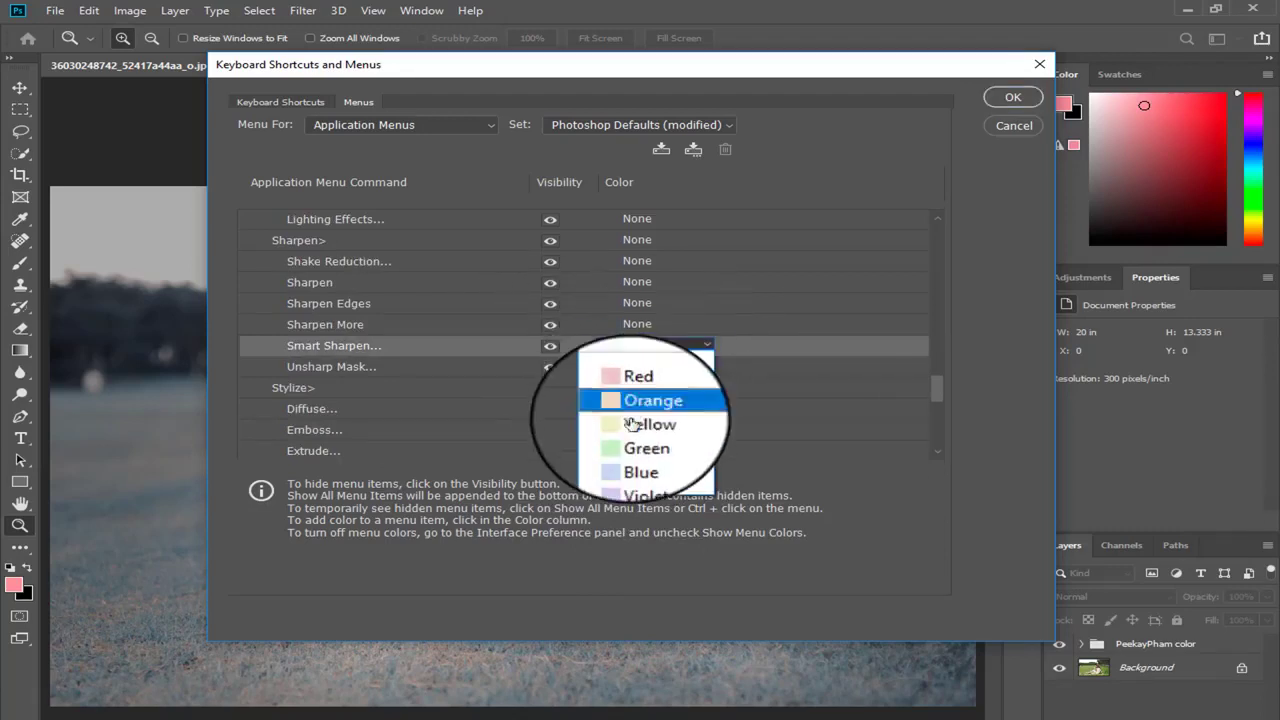
click(632, 405)
click(641, 367)
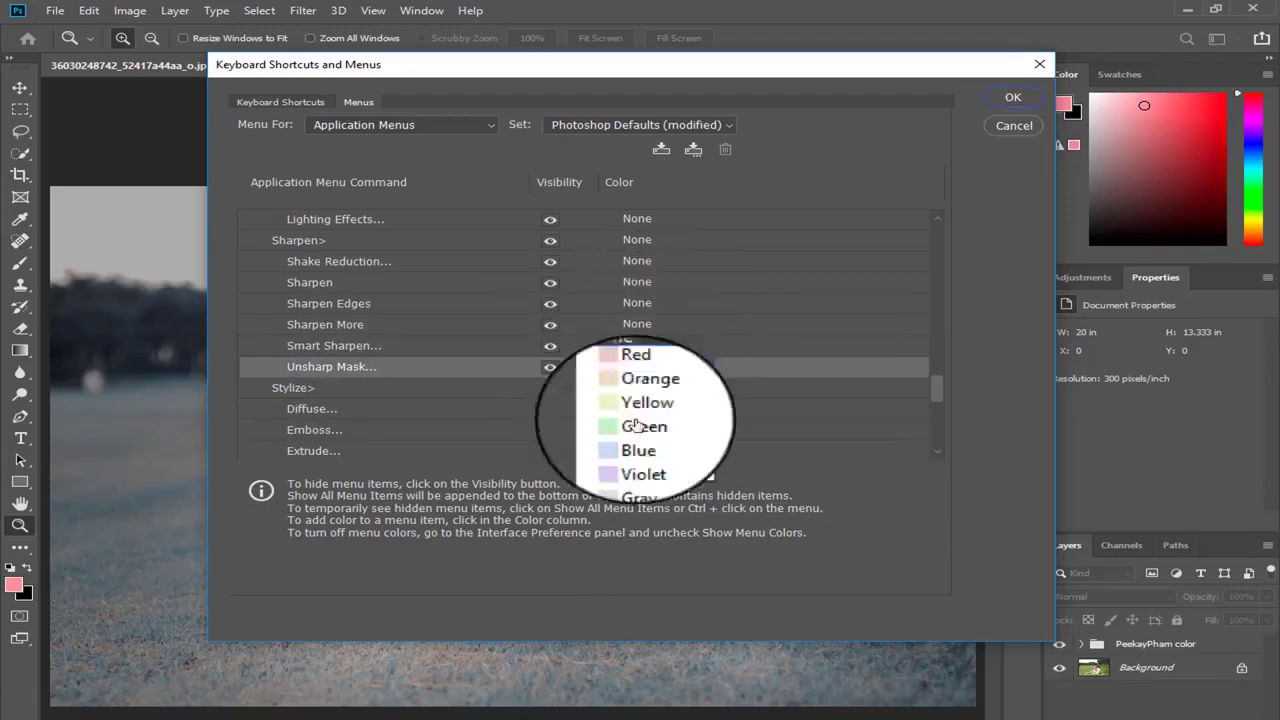
click(641, 477)
scroll(634, 440, down, 2)
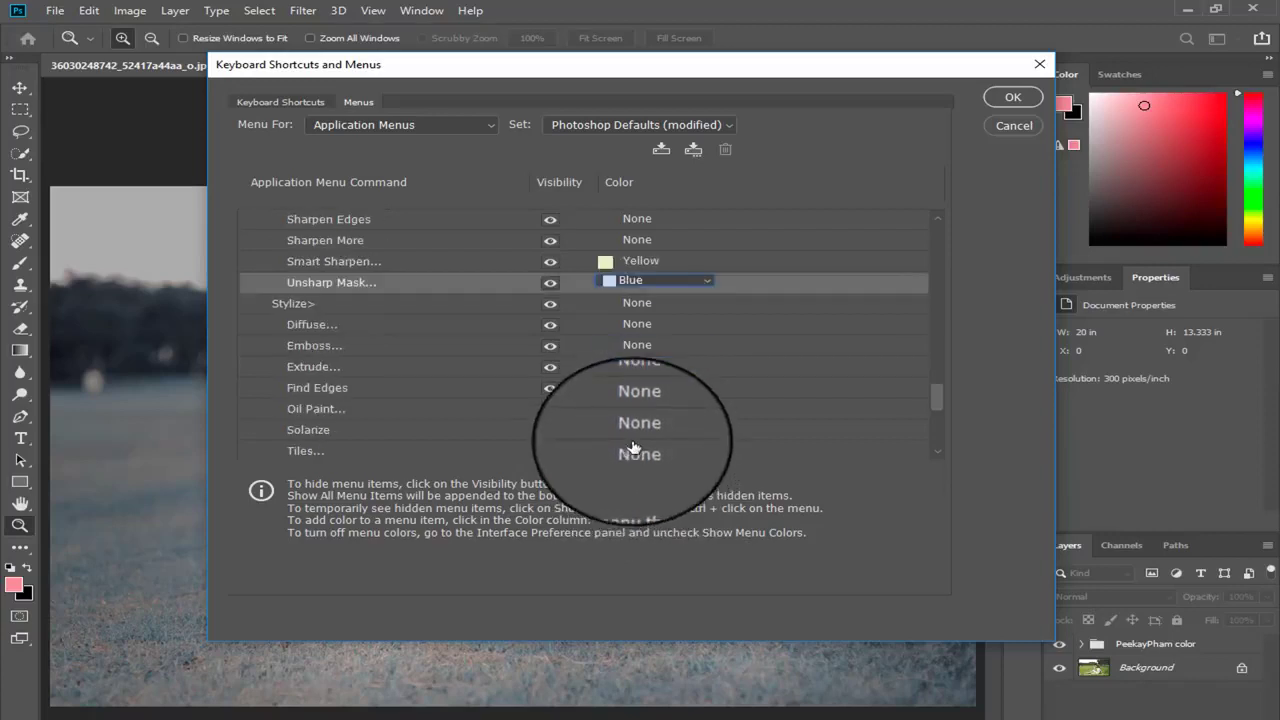
scroll(637, 434, down, 3)
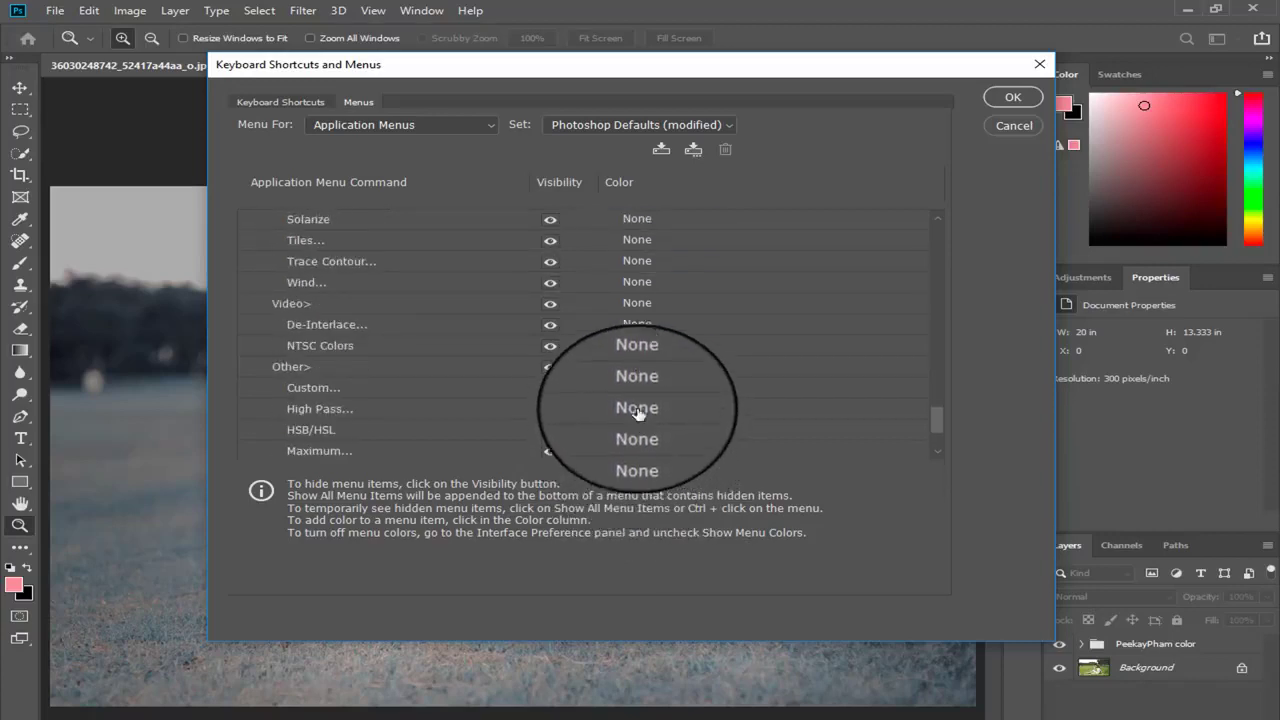
click(640, 409)
click(645, 469)
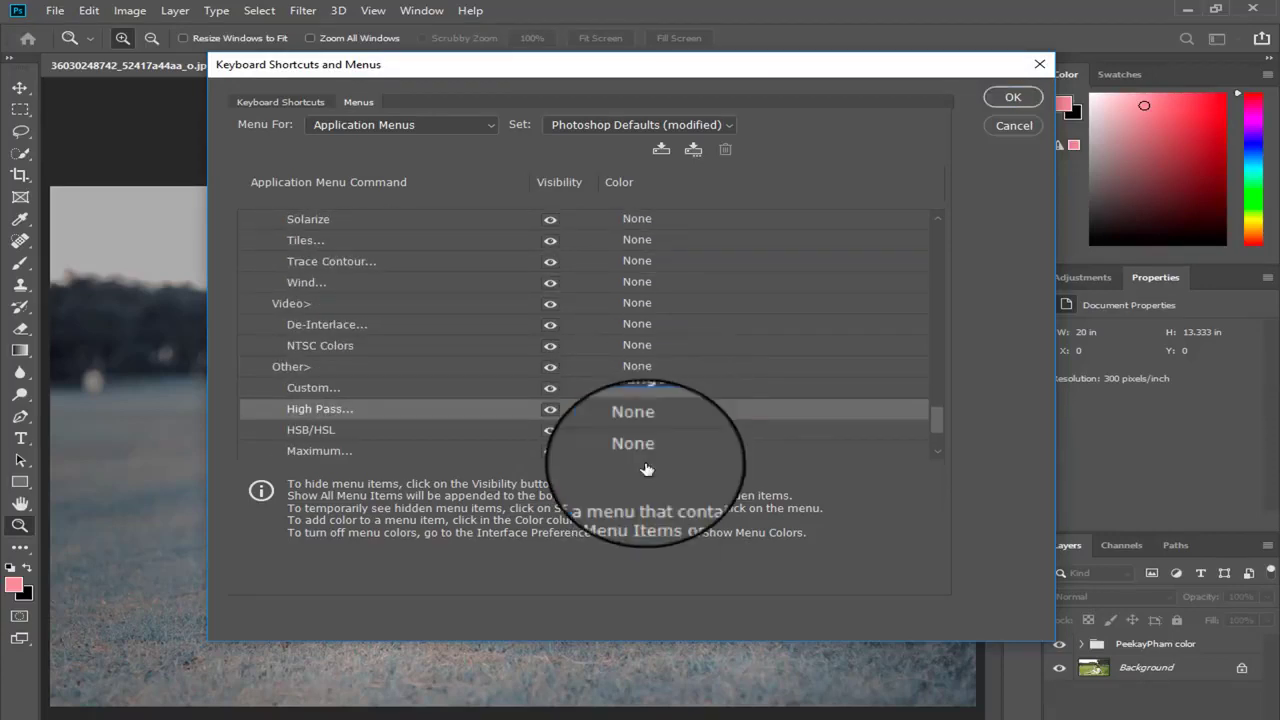
click(640, 366)
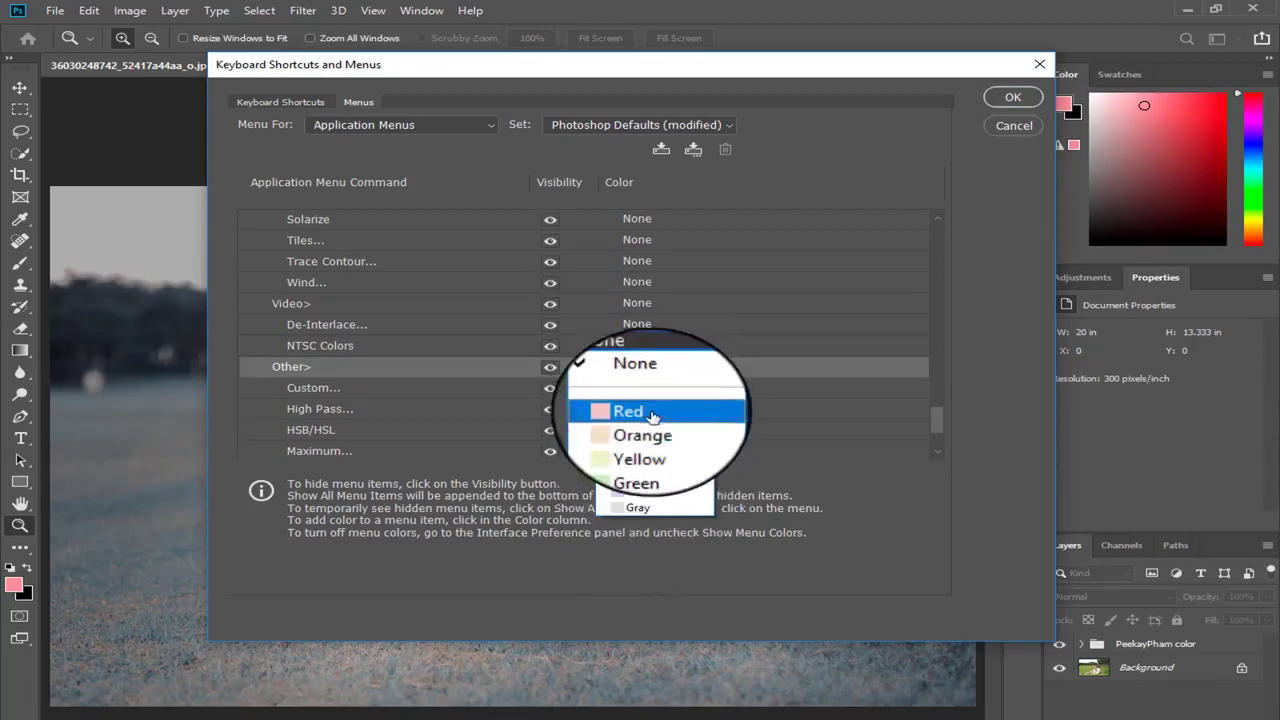
click(635, 411)
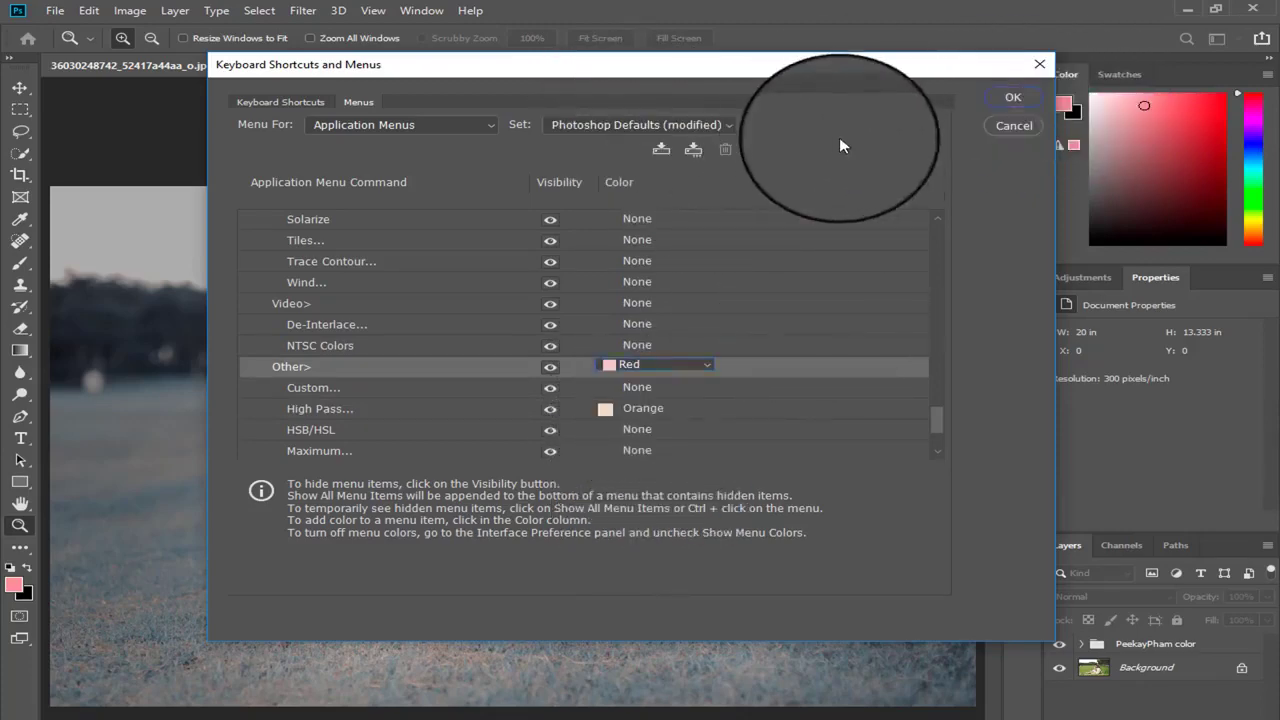
Confirm the dialog with OK, then inspect the colour-coded Filter menu and its submenus
click(1012, 97)
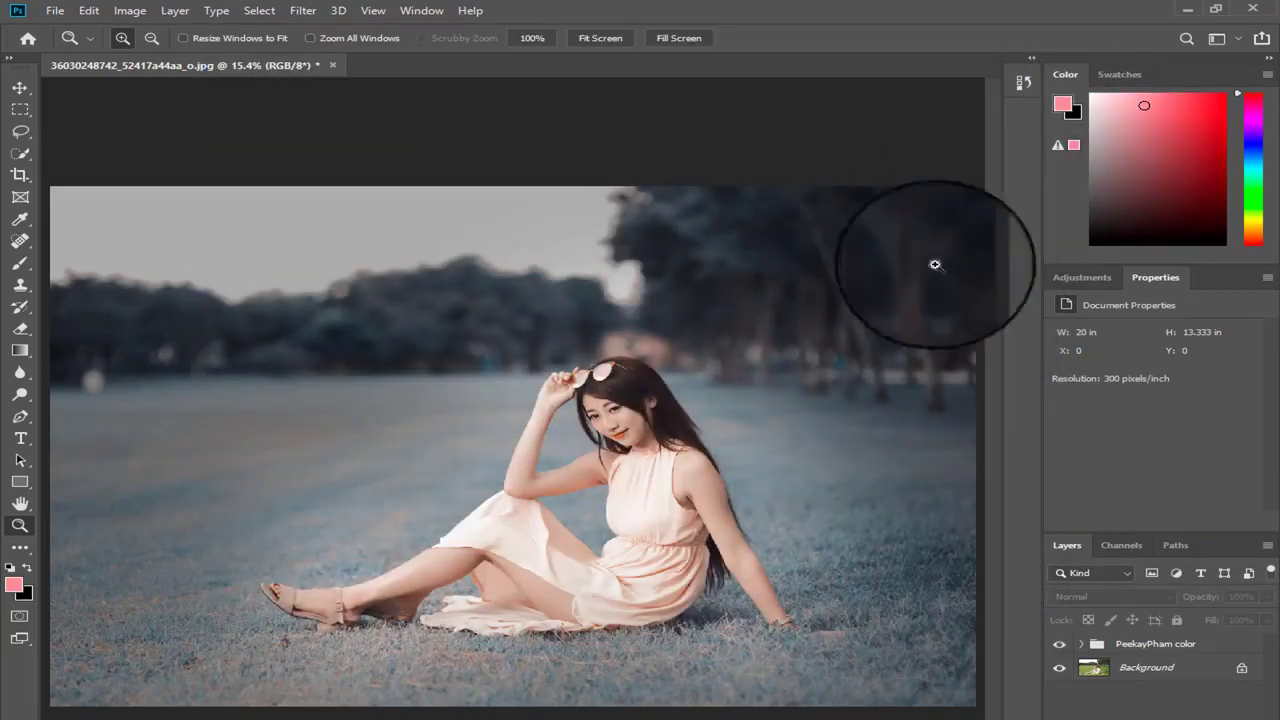
click(297, 11)
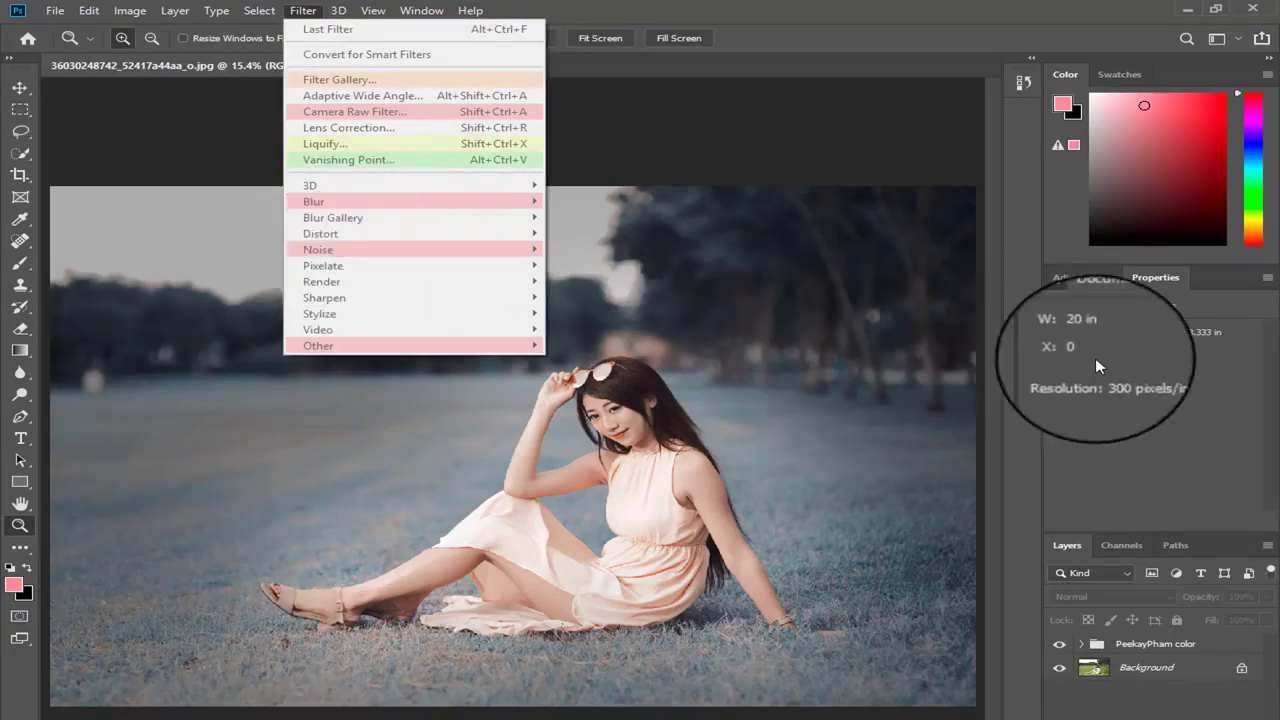
click(1140, 667)
click(305, 12)
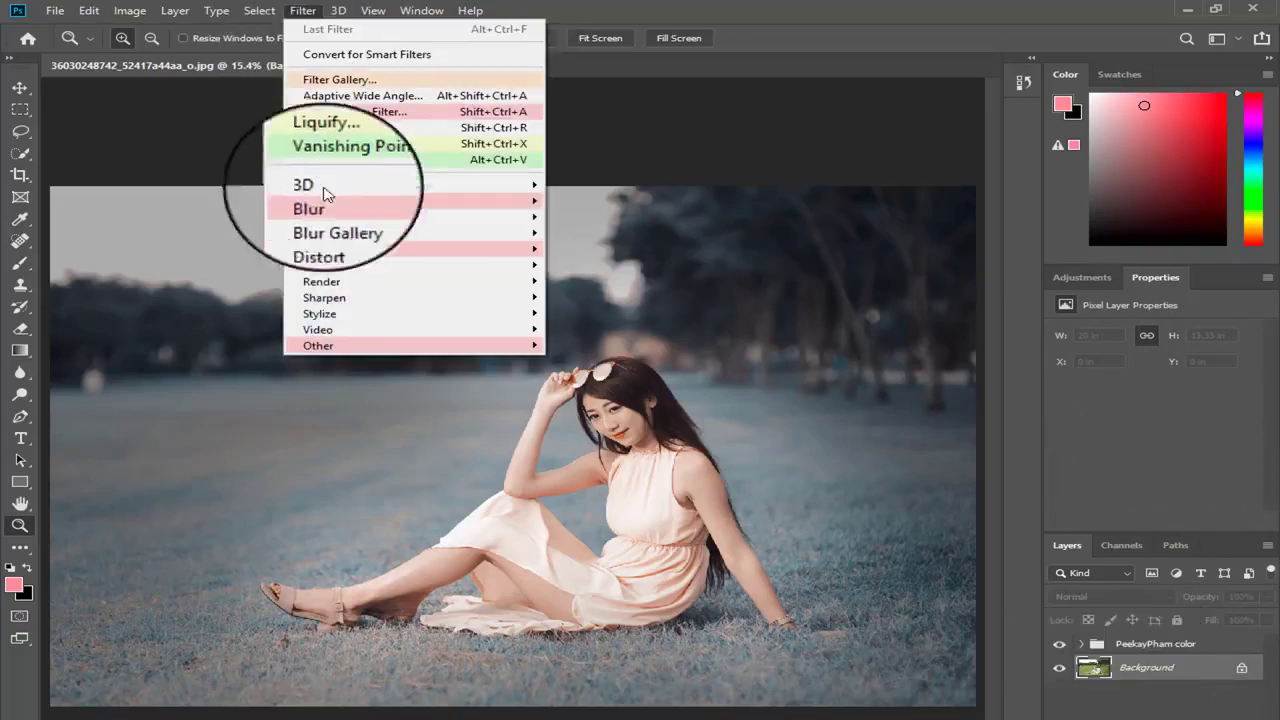